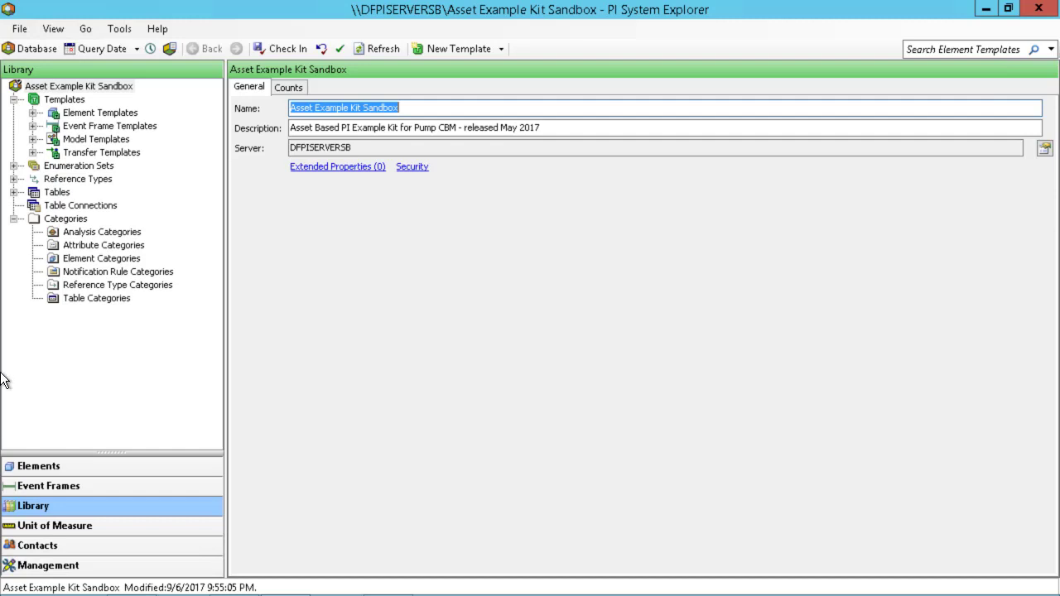
# Add a new attribute template named "Asset Health Dashboard" to the Pump element template.
pyautogui.click(34, 112)
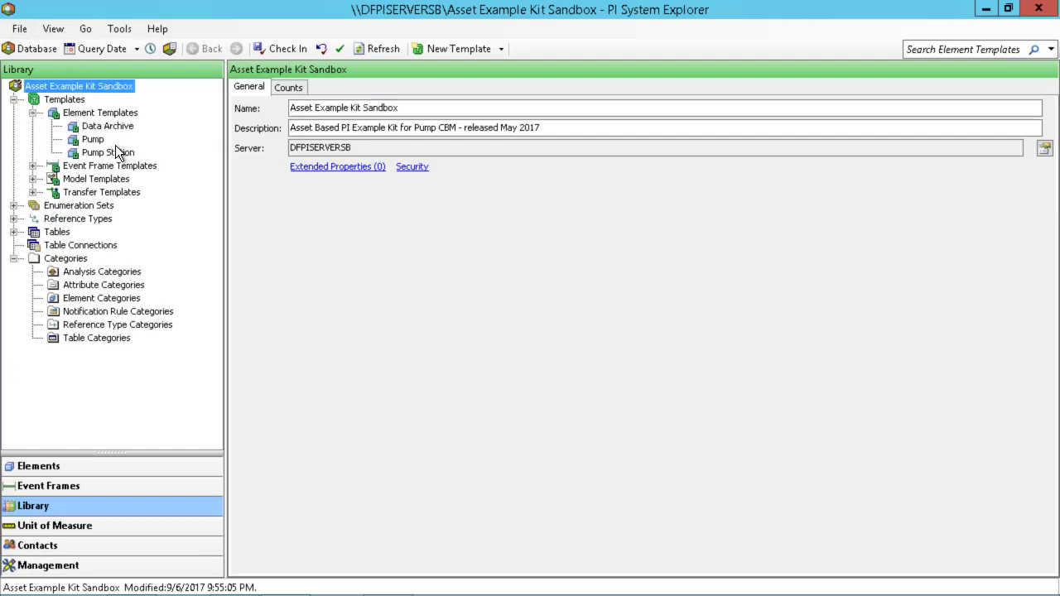
pyautogui.click(98, 138)
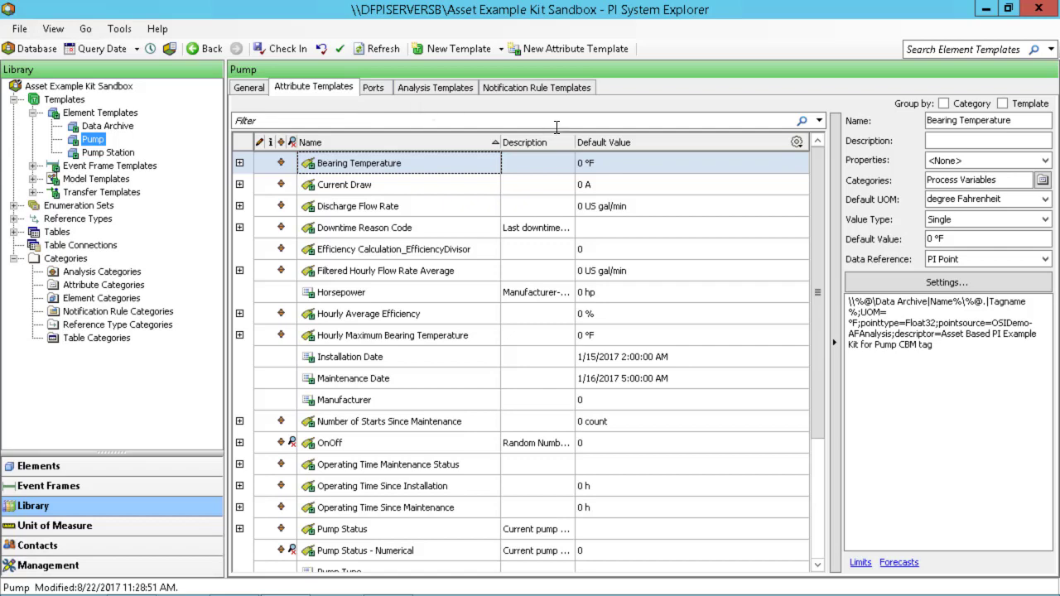
pyautogui.rightClick(685, 163)
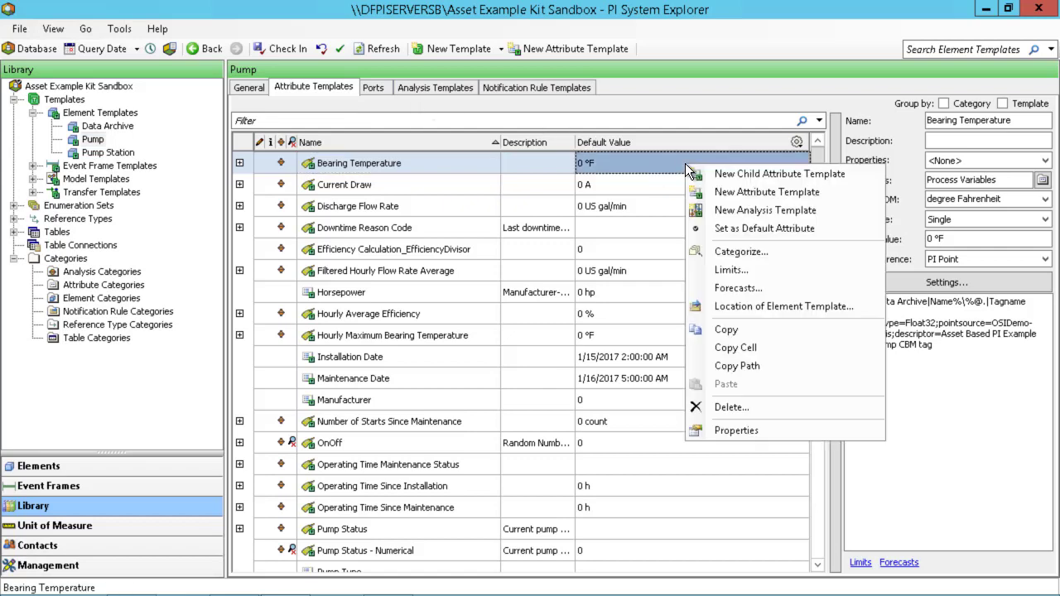
pyautogui.click(737, 191)
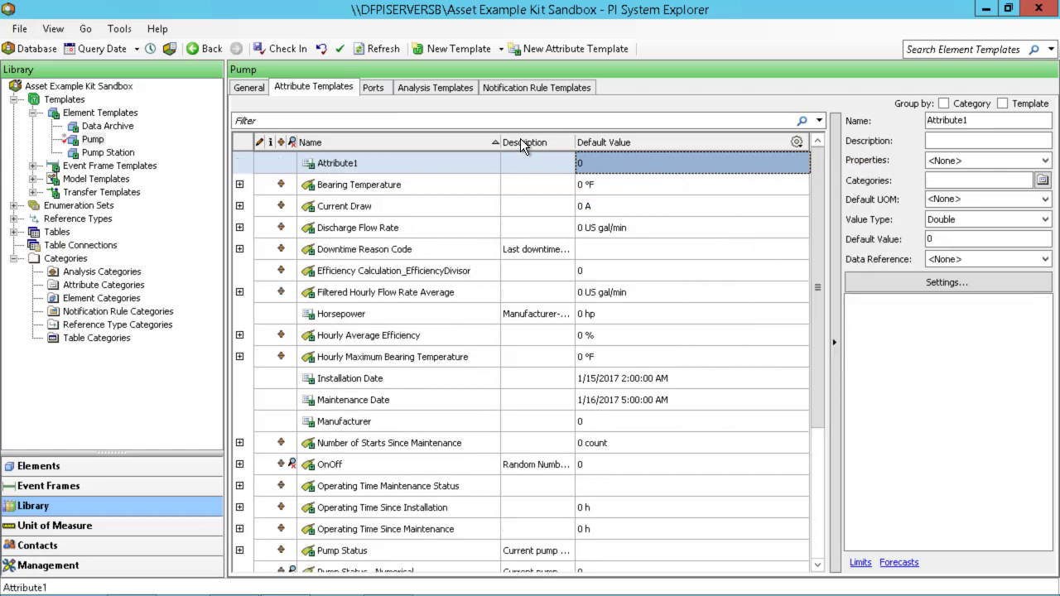
pyautogui.doubleClick(991, 120)
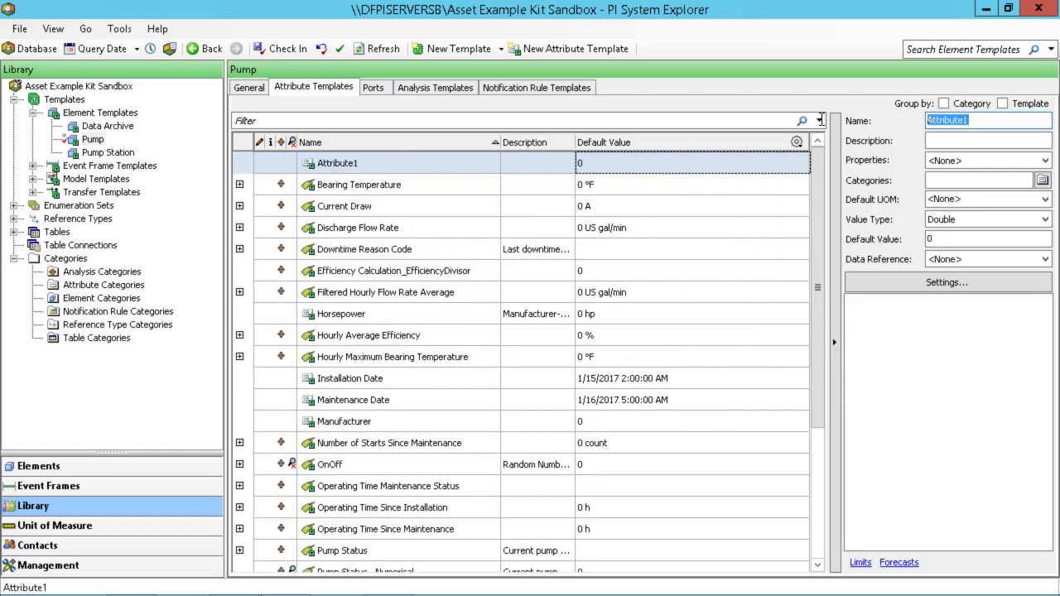
pyautogui.write('Asset Healt')
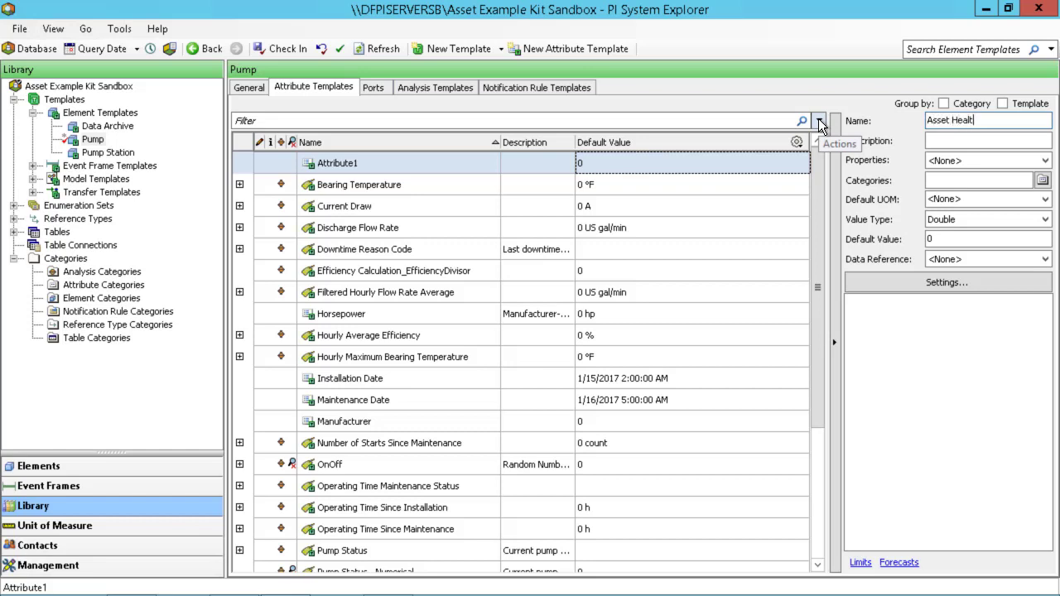
pyautogui.write('h Dashboard')
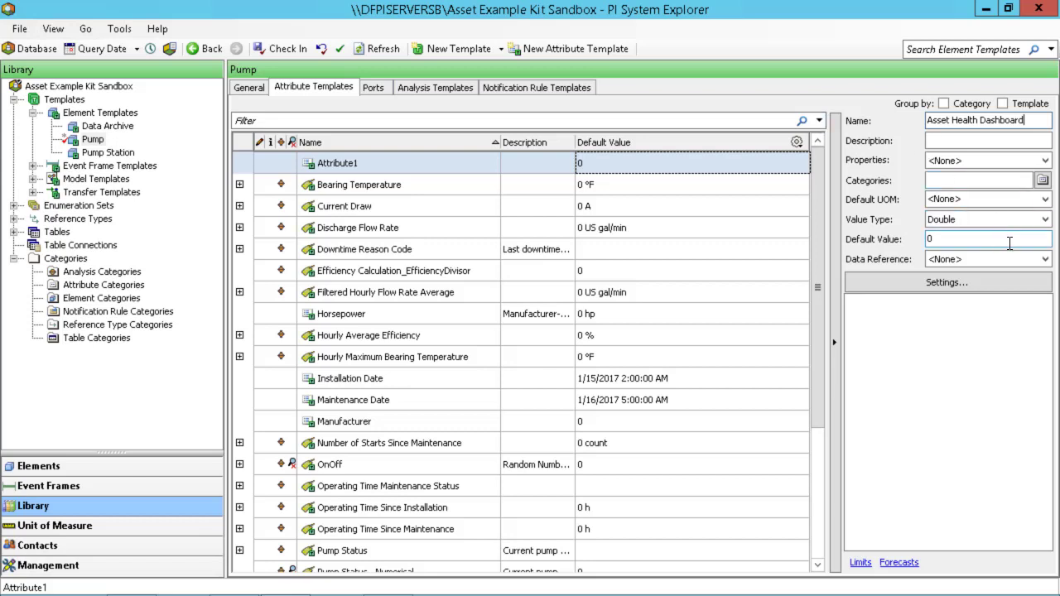
# Set the Asset Health Dashboard attribute's data reference to URI Builder and start its configuration with type PI Vision.
pyautogui.click(1043, 260)
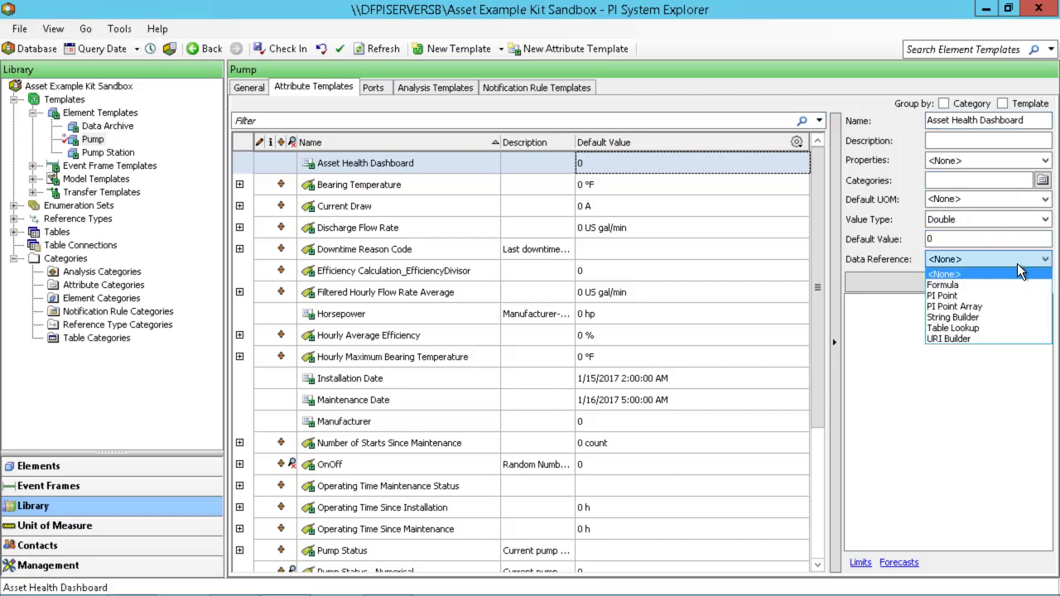
pyautogui.click(963, 337)
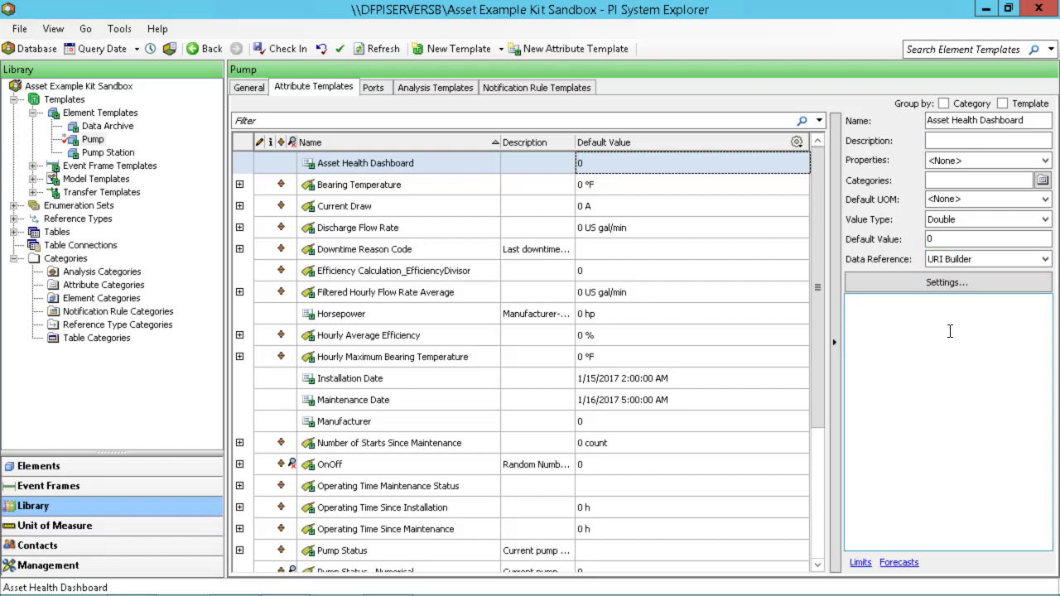
pyautogui.click(927, 285)
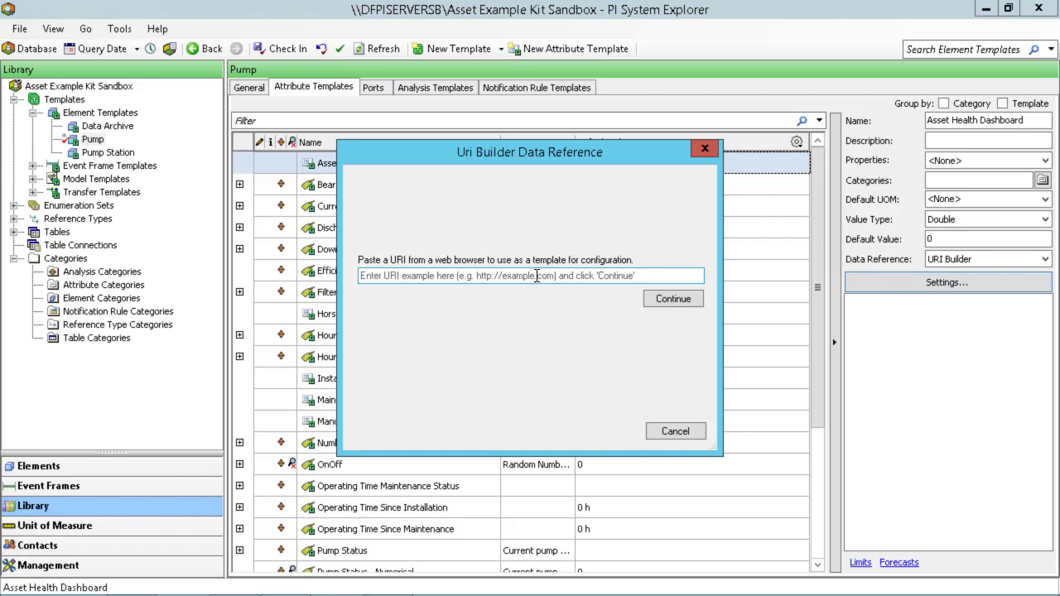
pyautogui.click(658, 299)
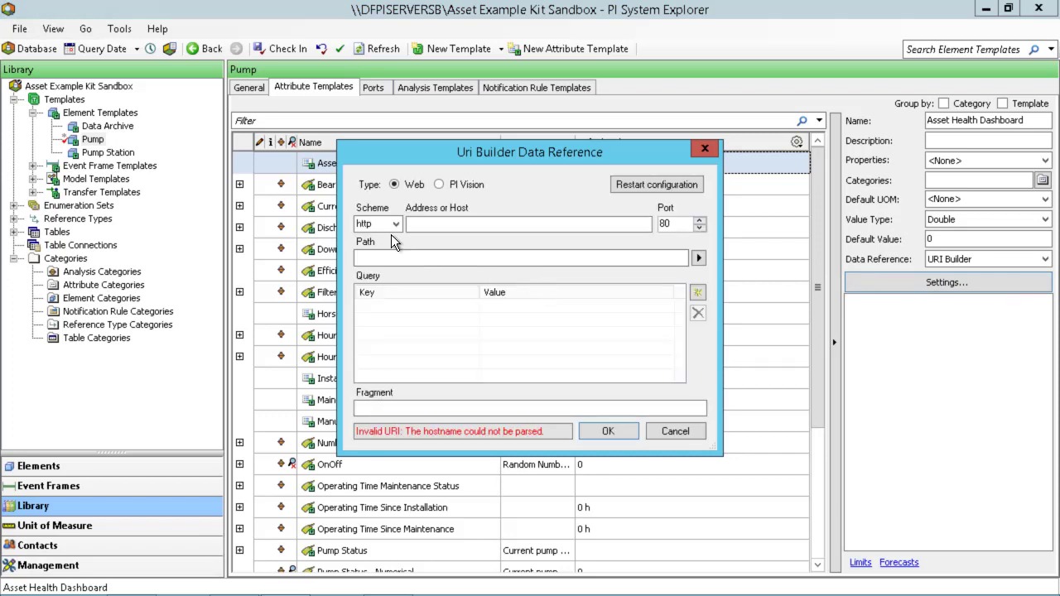
pyautogui.click(440, 185)
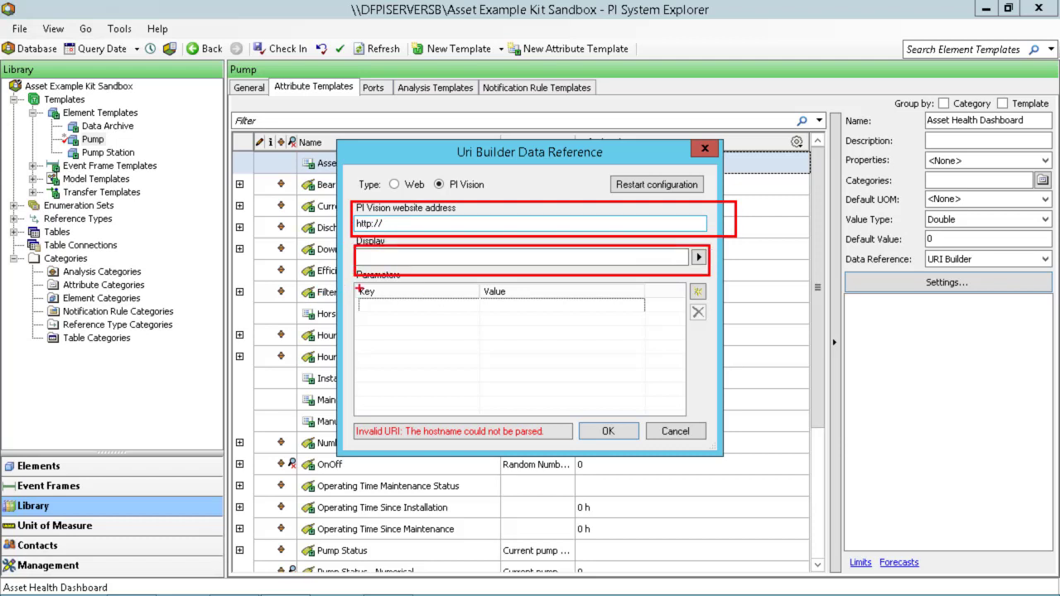
pyautogui.moveTo(352, 286)
pyautogui.mouseDown()
pyautogui.moveTo(512, 323)
pyautogui.moveTo(660, 323)
pyautogui.mouseUp()
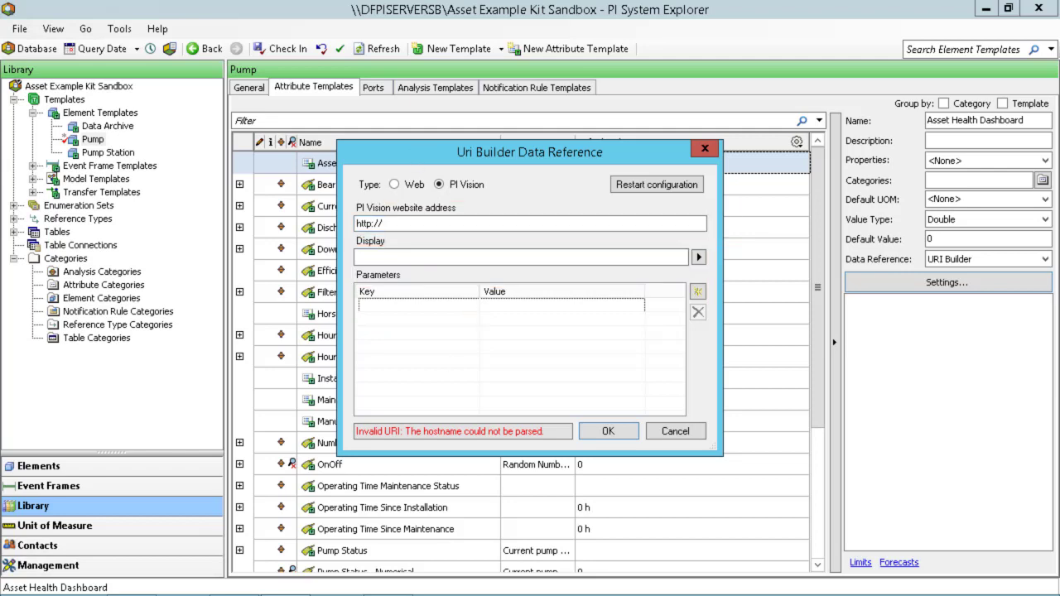
pyautogui.moveTo(347, 583)
pyautogui.click(387, 581)
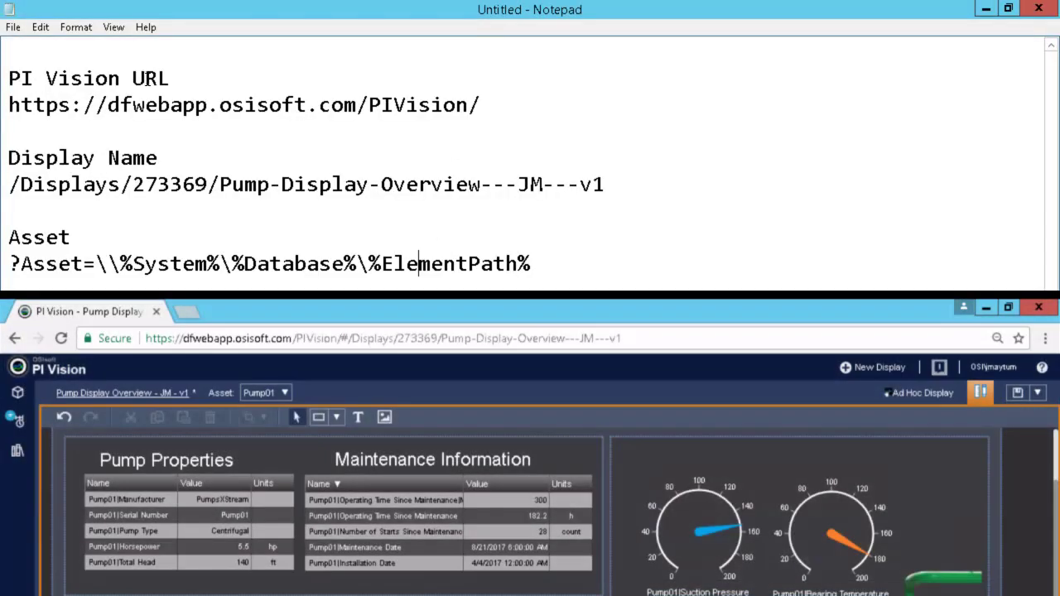
pyautogui.moveTo(9, 105); pyautogui.dragTo(357, 105)
pyautogui.moveTo(423, 104); pyautogui.dragTo(483, 105)
pyautogui.hotkey('ctrl', 'c')
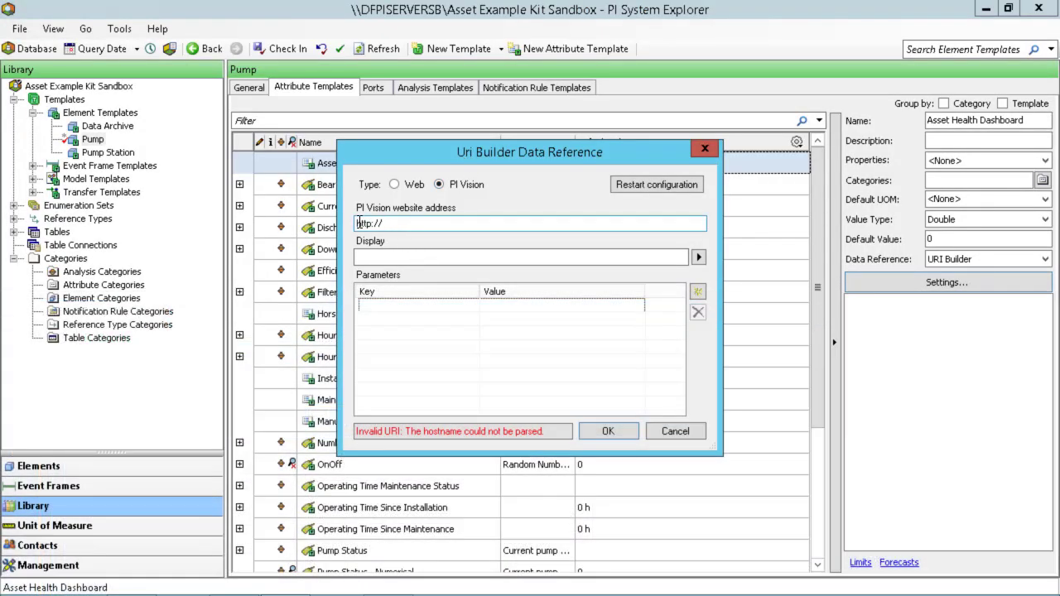
pyautogui.click(242, 219)
pyautogui.hotkey('ctrl', 'v')
# Copy the display path /Displays/273369/Pump-Display-Overview---JM---v1 from the Notepad notes into the URI Builder's display setting.
pyautogui.click(403, 259)
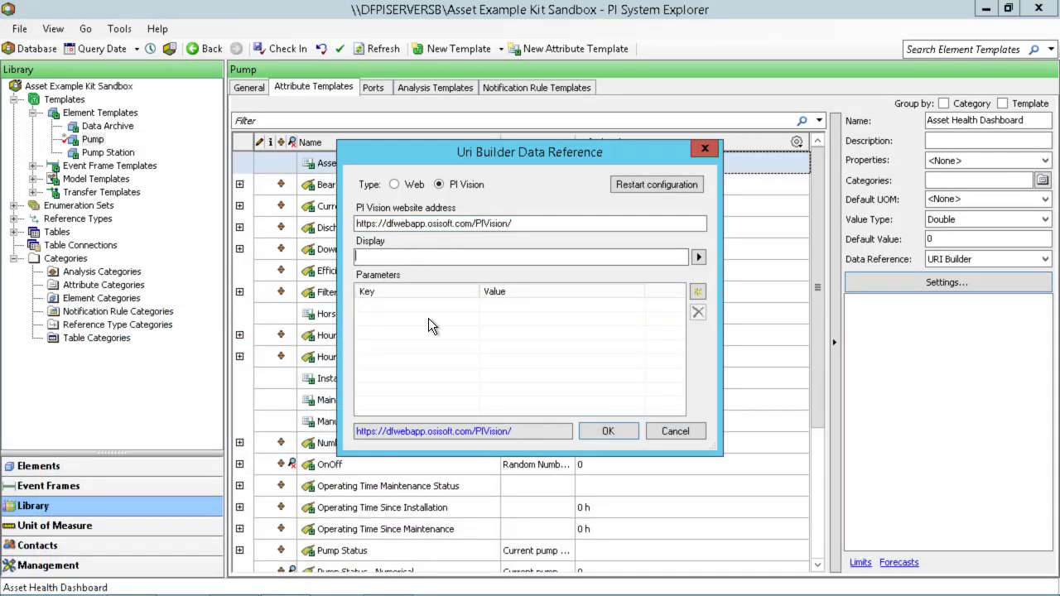
pyautogui.click(381, 580)
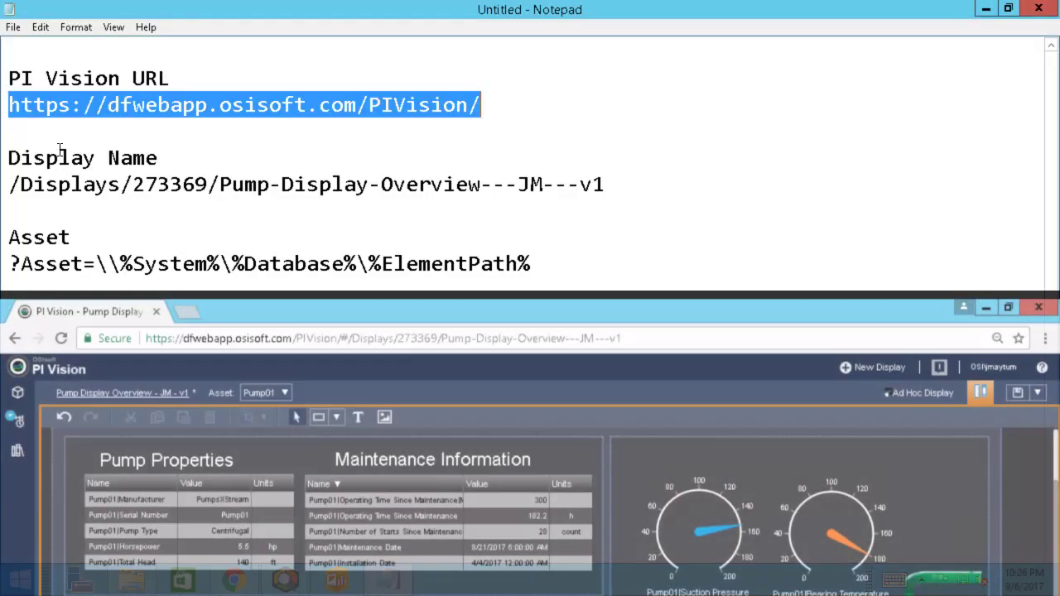
pyautogui.moveTo(7, 184); pyautogui.dragTo(620, 176)
pyautogui.hotkey('ctrl', 'c')
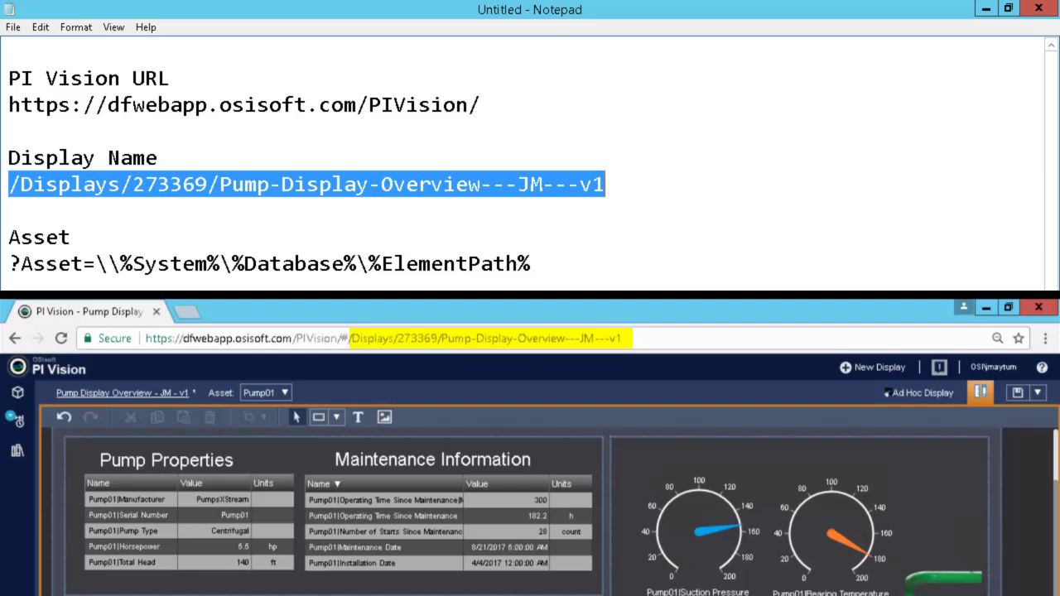
pyautogui.hotkey('alt', 'Tab')
pyautogui.hotkey('ctrl', 'v')
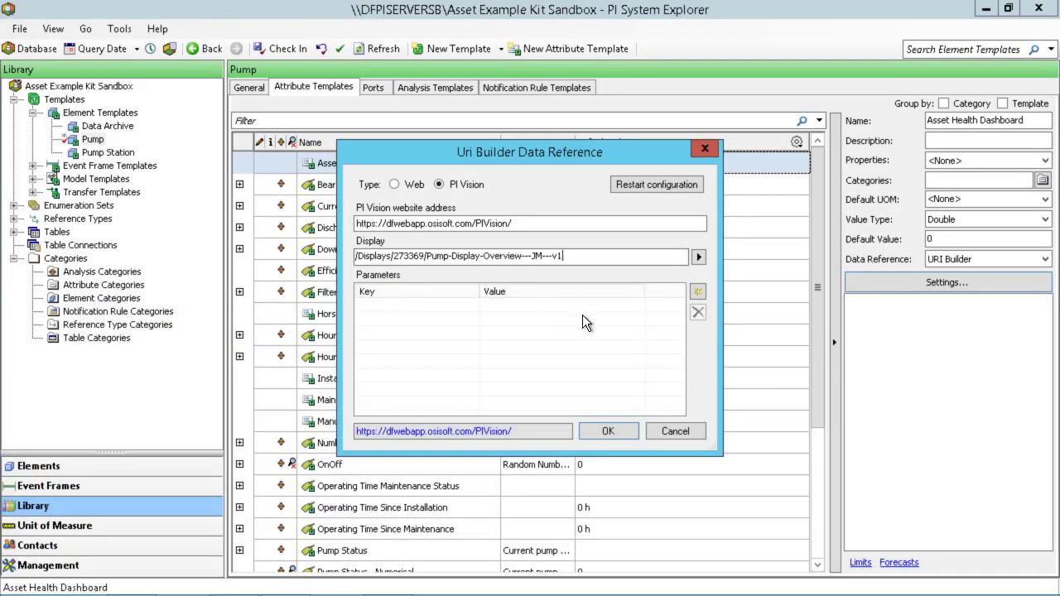
# Add a parameter to the URI and set its key to Asset.
pyautogui.click(698, 291)
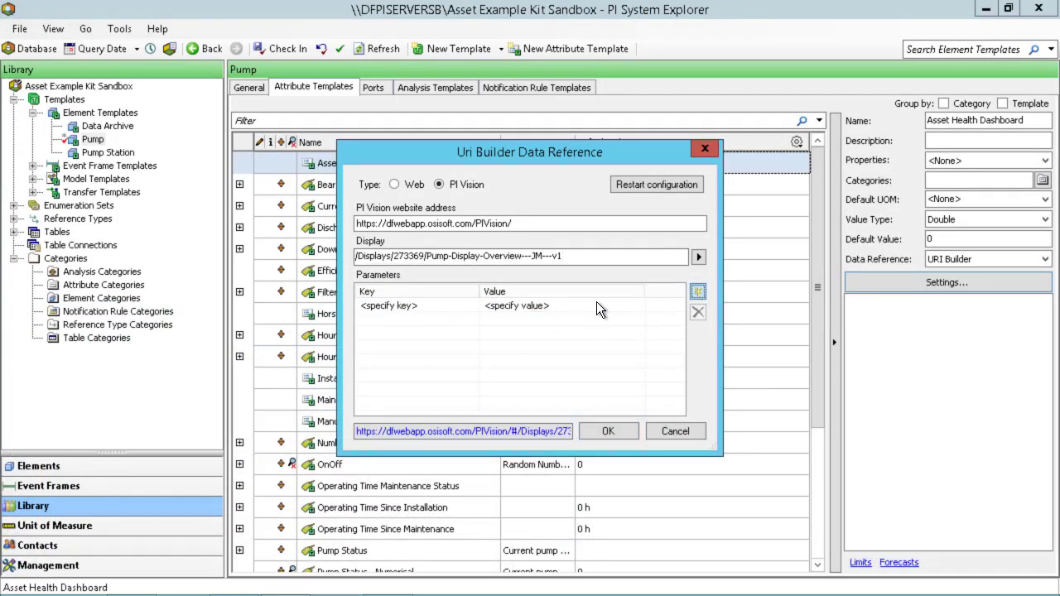
pyautogui.click(413, 304)
pyautogui.click(412, 305)
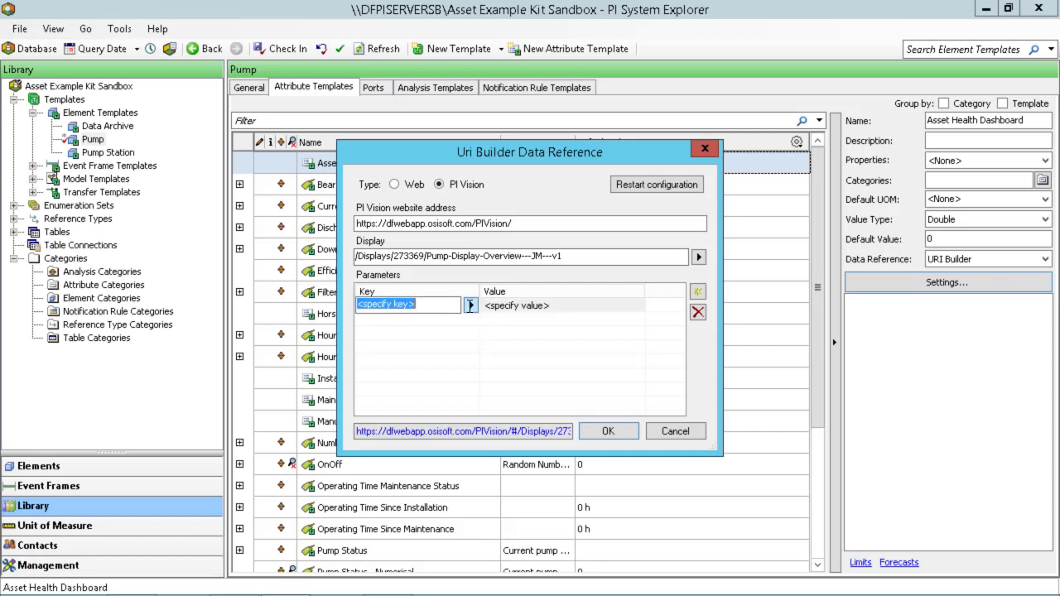
pyautogui.click(470, 305)
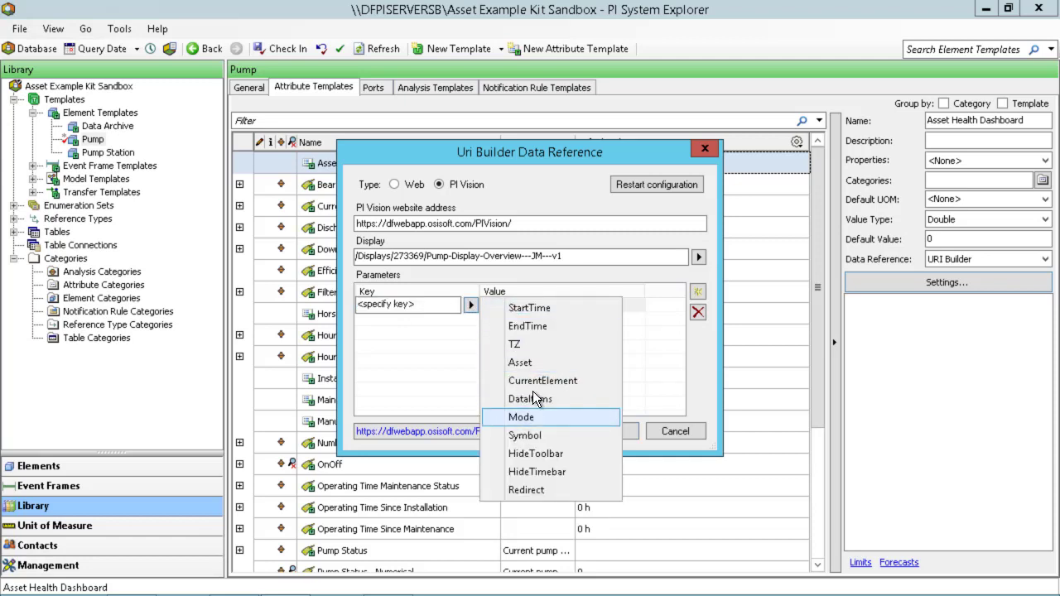
pyautogui.click(537, 365)
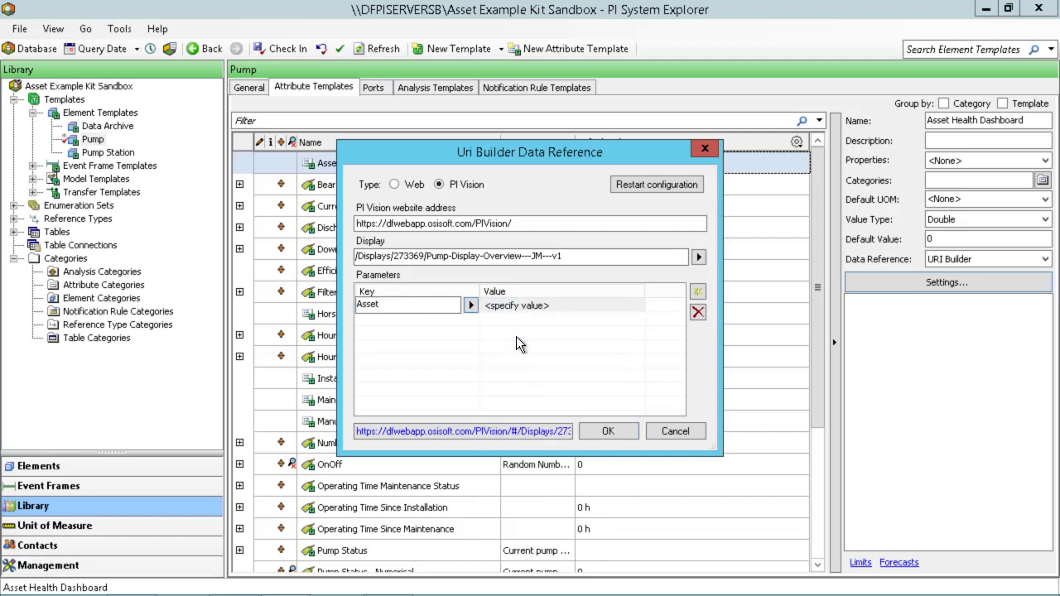
# Set the Asset parameter's value to \\%System%\%Database%\%ElementPath%.
pyautogui.click(558, 309)
pyautogui.click(559, 308)
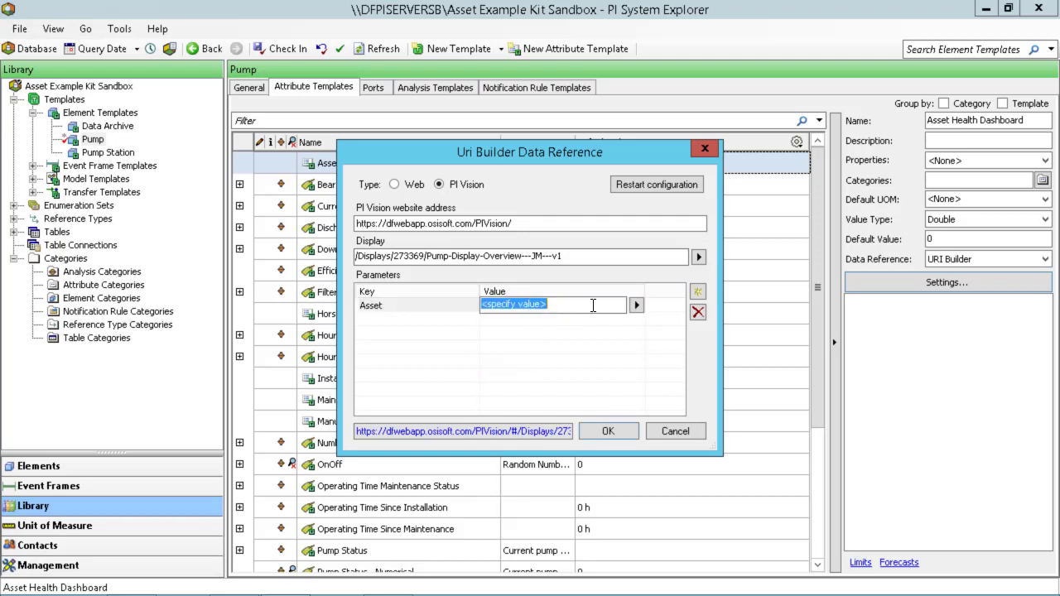
pyautogui.click(635, 306)
pyautogui.moveTo(673, 315)
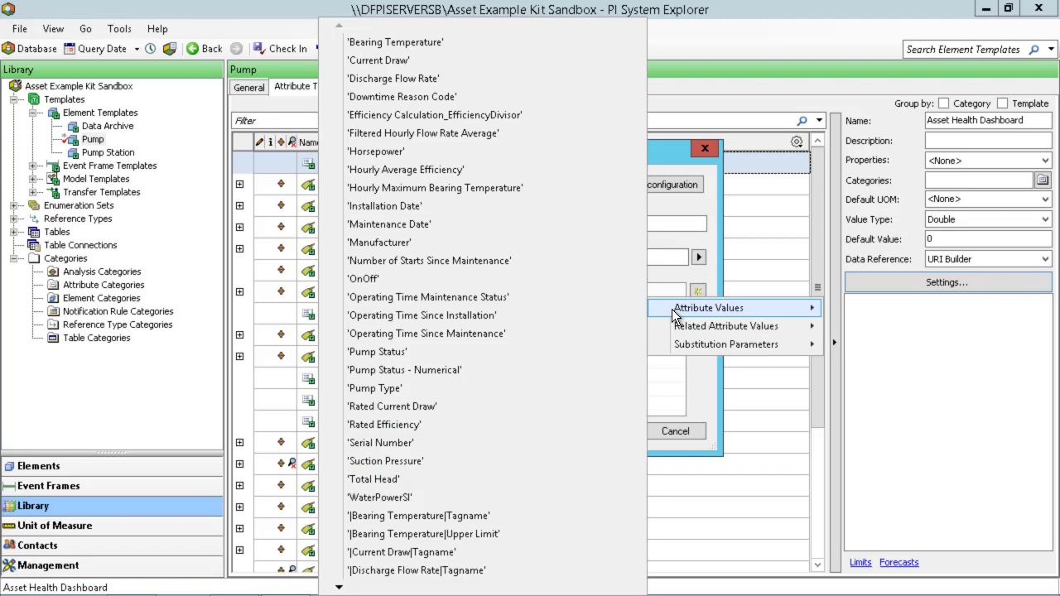
pyautogui.moveTo(697, 328)
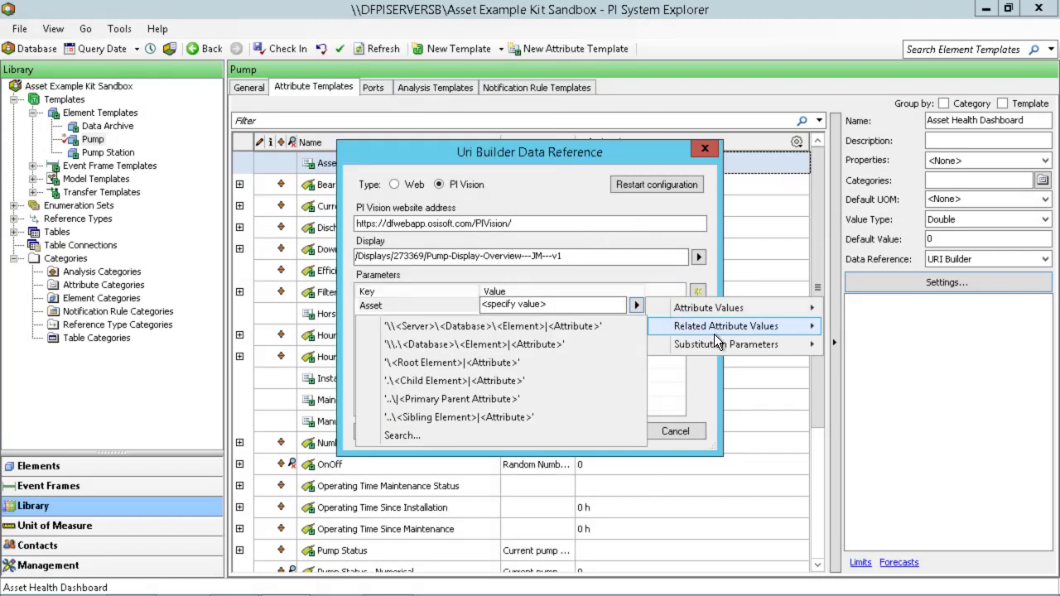
pyautogui.moveTo(723, 346)
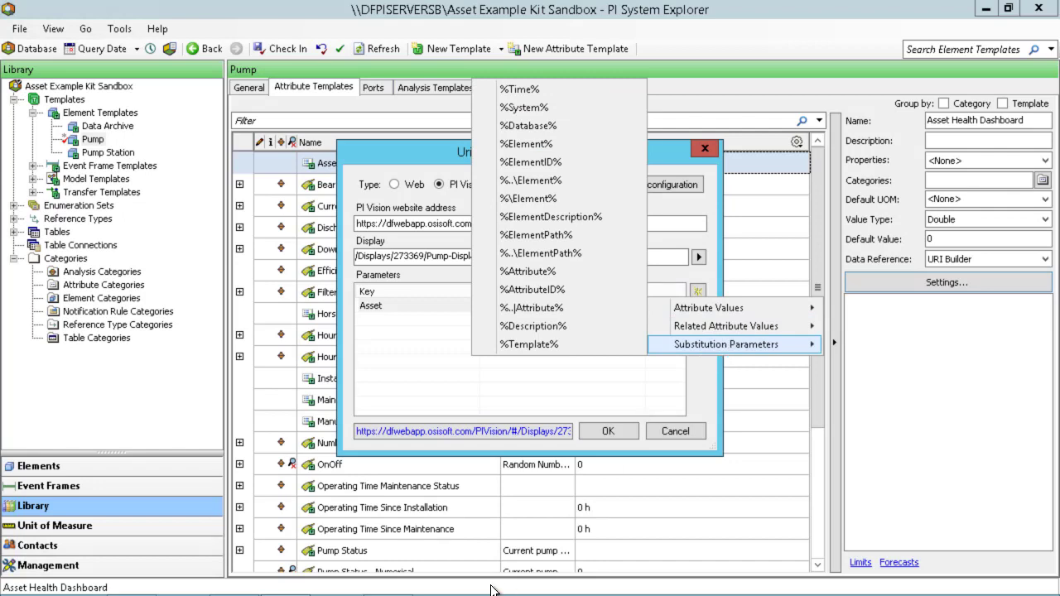
pyautogui.click(341, 389)
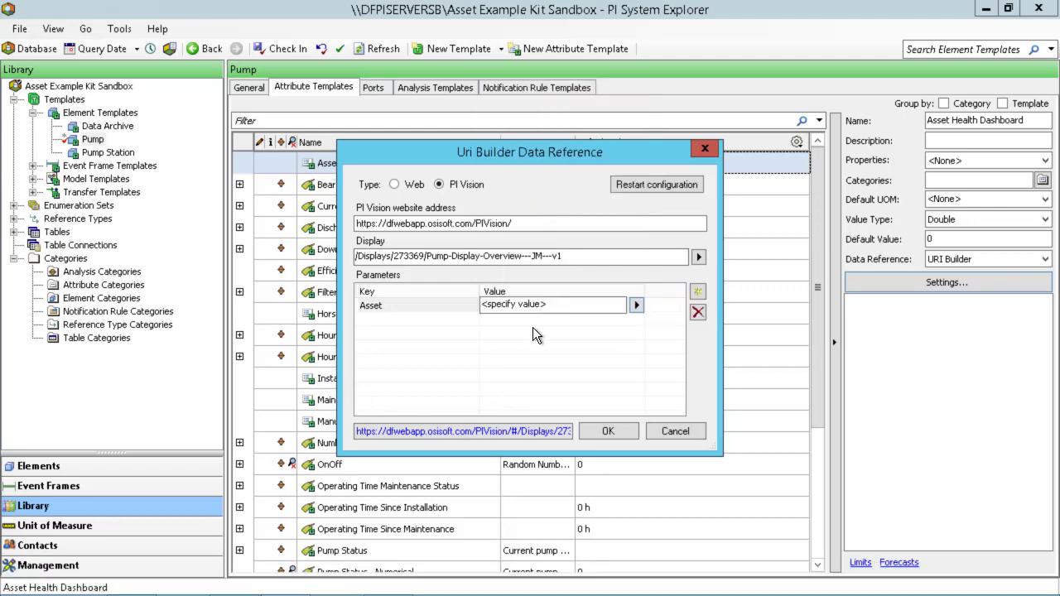
pyautogui.click(386, 580)
pyautogui.hotkey('alt', 'Tab')
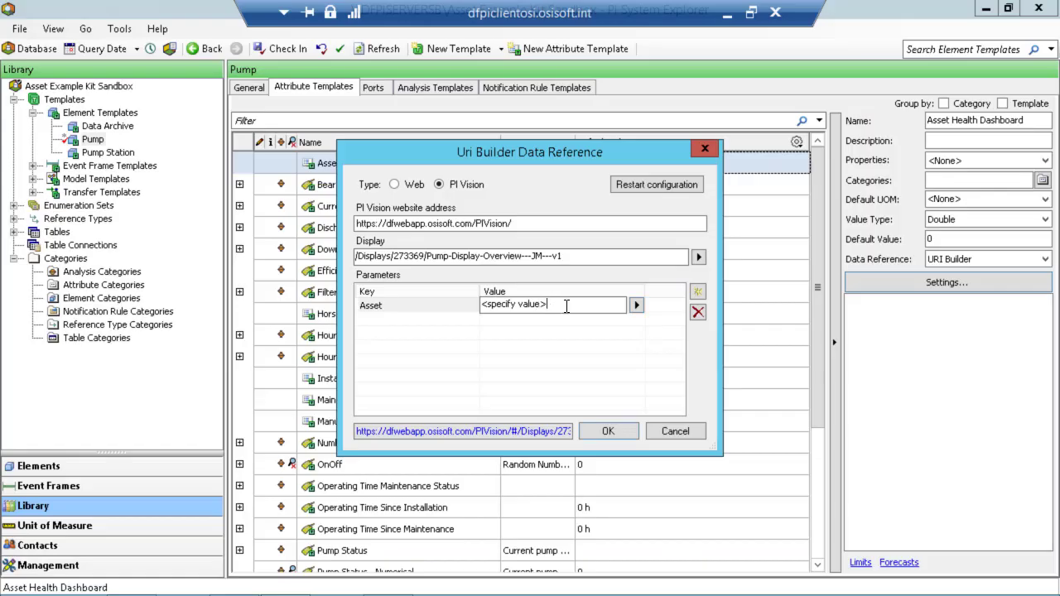
pyautogui.hotkey('ctrl', 'a')
pyautogui.write('\\%System%\\%Database%\\%ElementPath%')
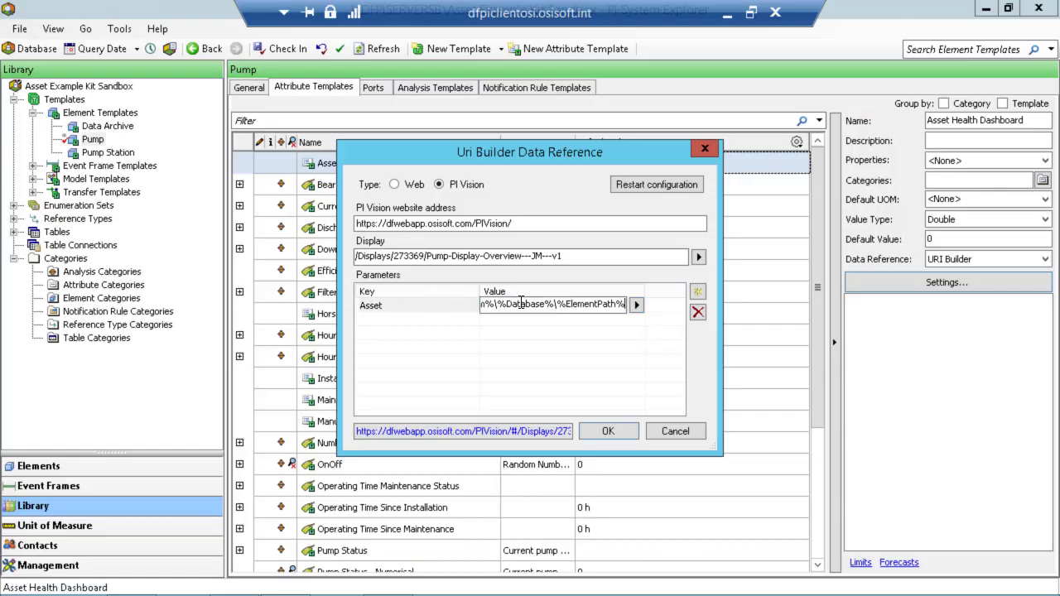
pyautogui.click(491, 349)
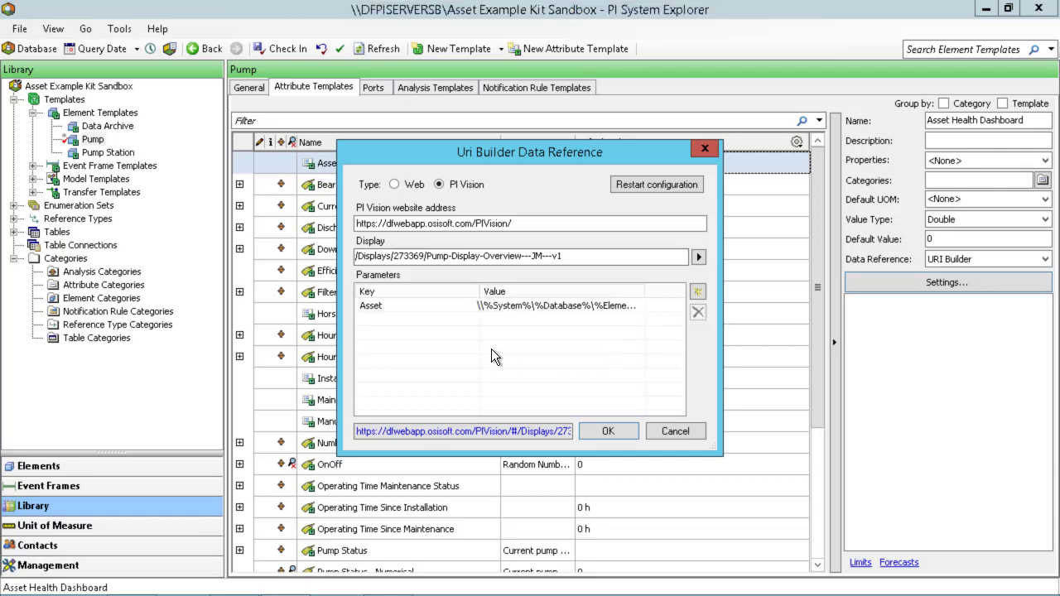
# Accept the URI Builder configuration and check in the edited Pump element template.
pyautogui.click(601, 438)
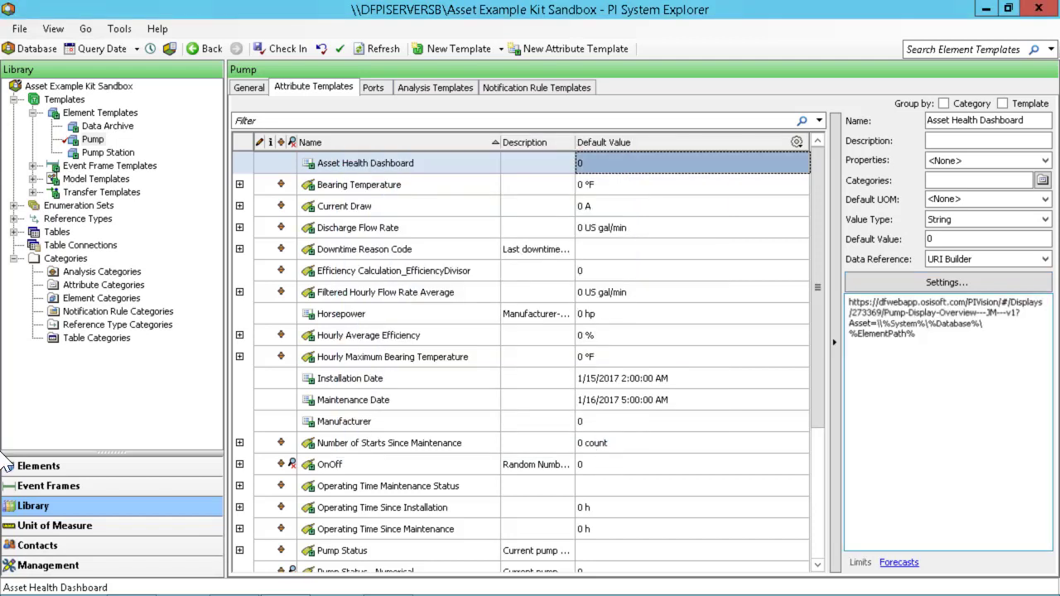
pyautogui.click(281, 51)
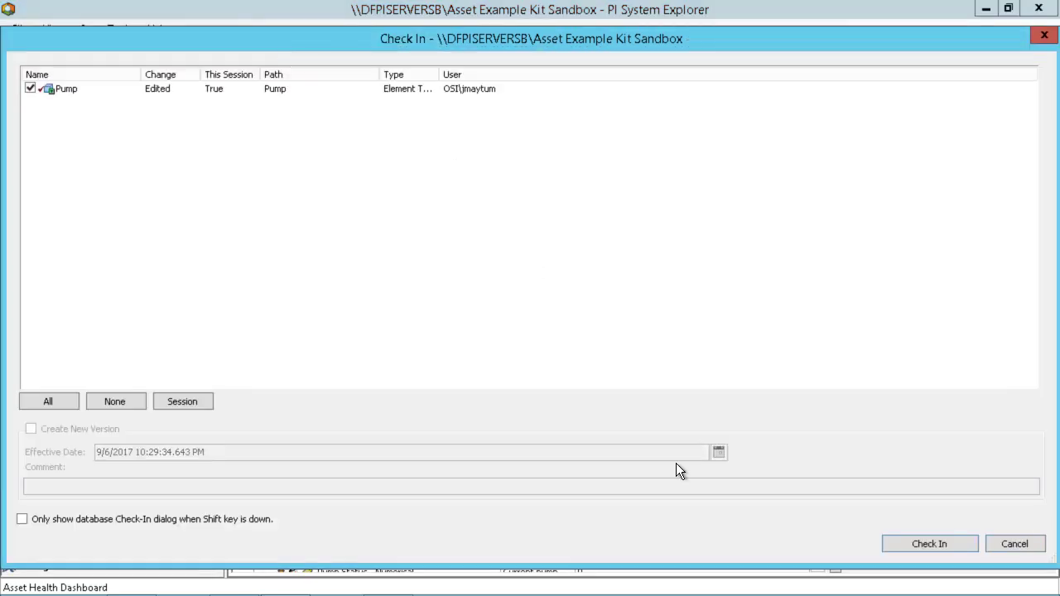
pyautogui.click(920, 539)
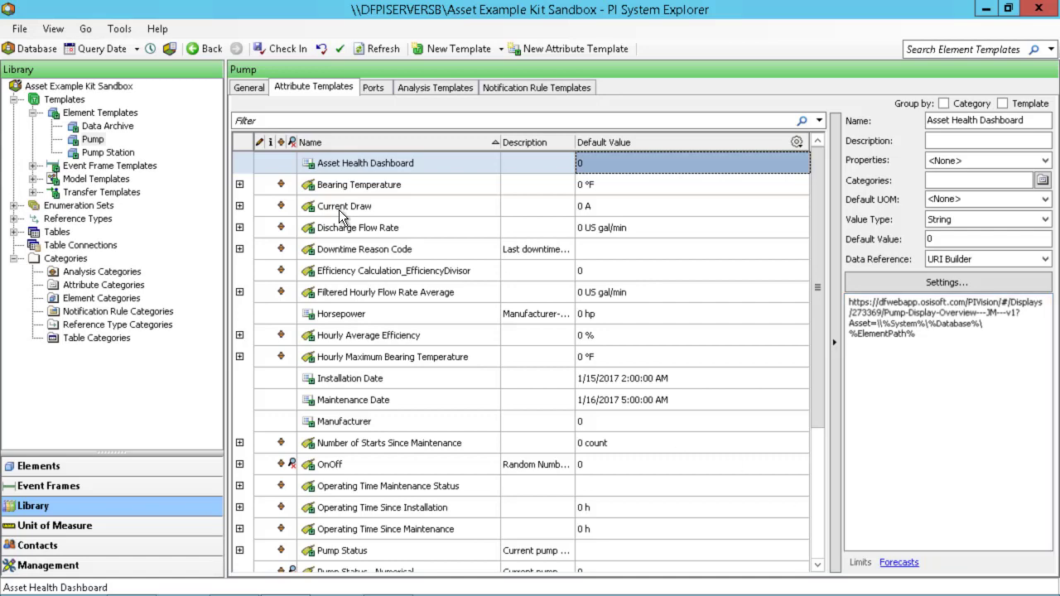
# Add an email format named Pump Bearing Temperature to the Pump template's High Bearing Temperature Notification rule.
pyautogui.click(535, 87)
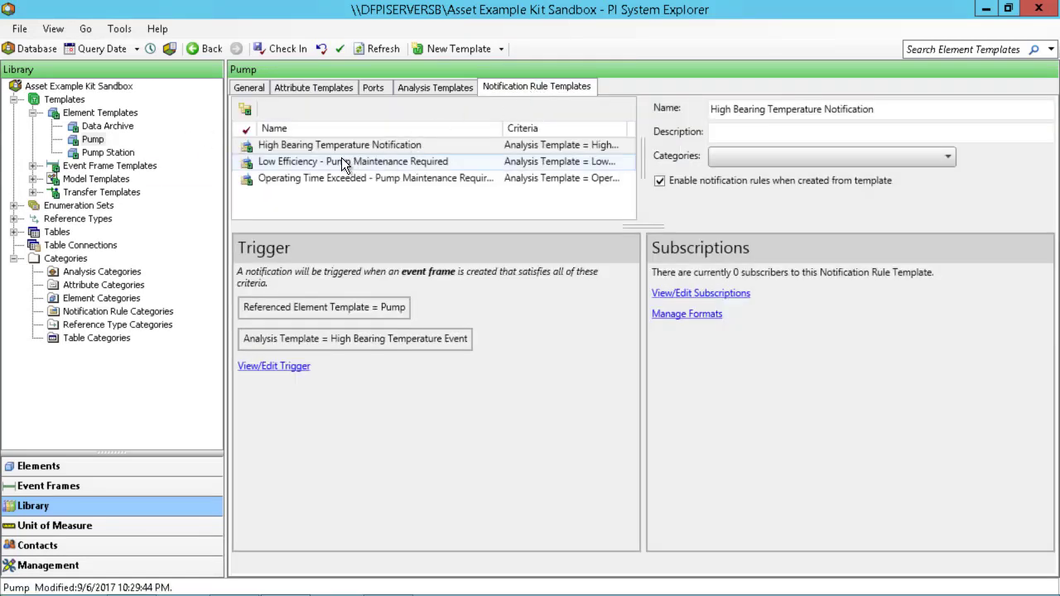
pyautogui.click(711, 316)
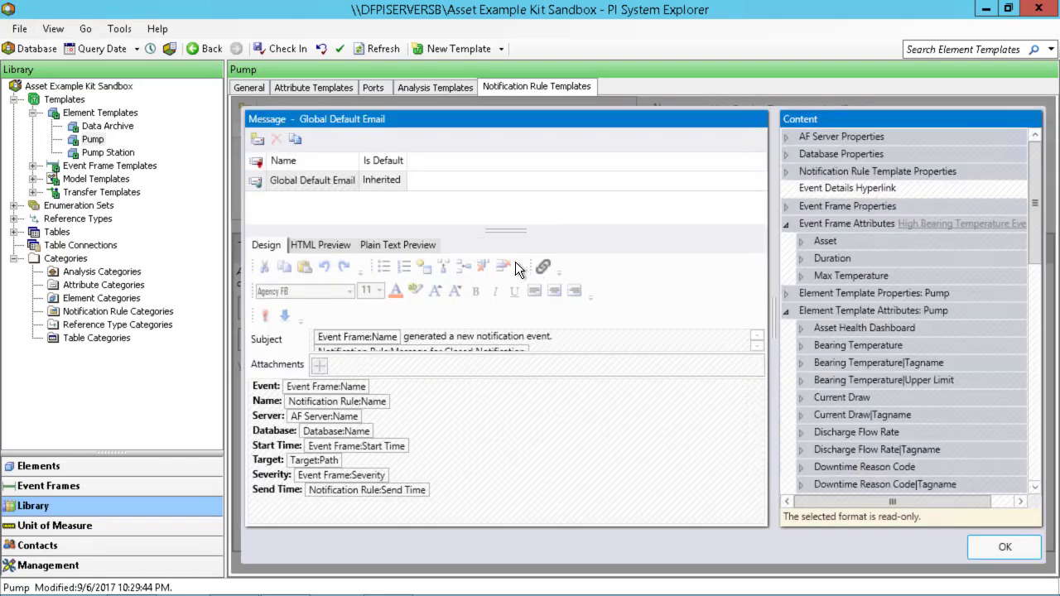
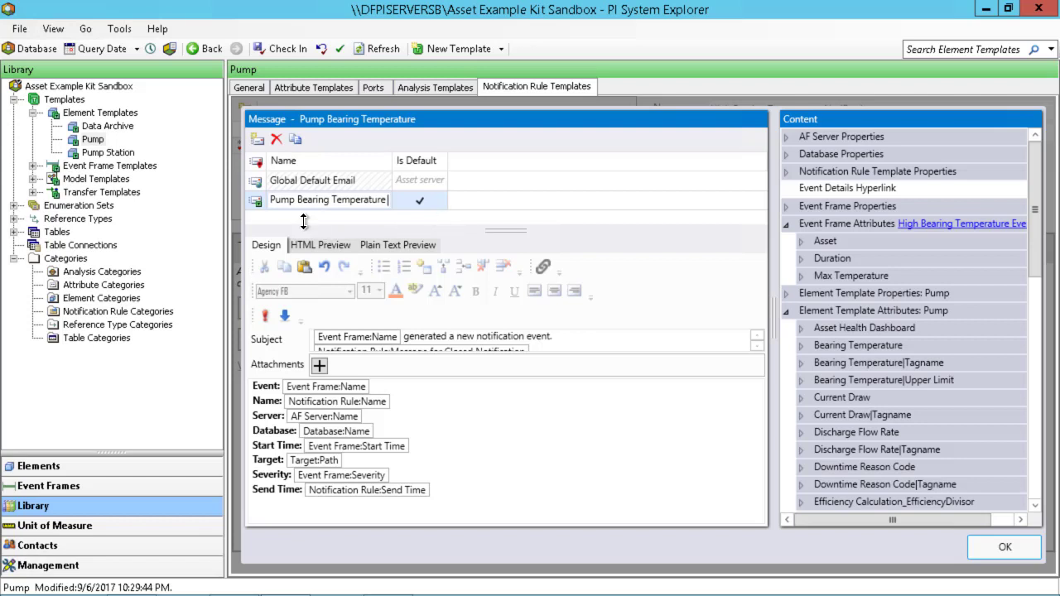
pyautogui.click(397, 208)
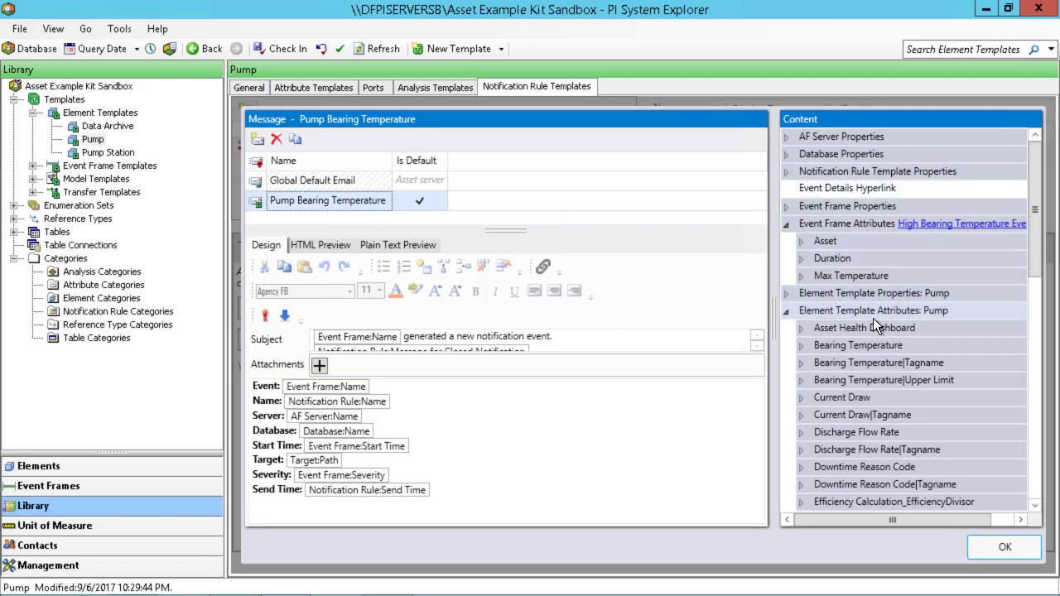
# Insert the Asset Health Dashboard attribute's Hyperlink below Send Time in the message body and preview the message as HTML.
pyautogui.moveTo(1035, 249); pyautogui.dragTo(1035, 262)
pyautogui.click(801, 277)
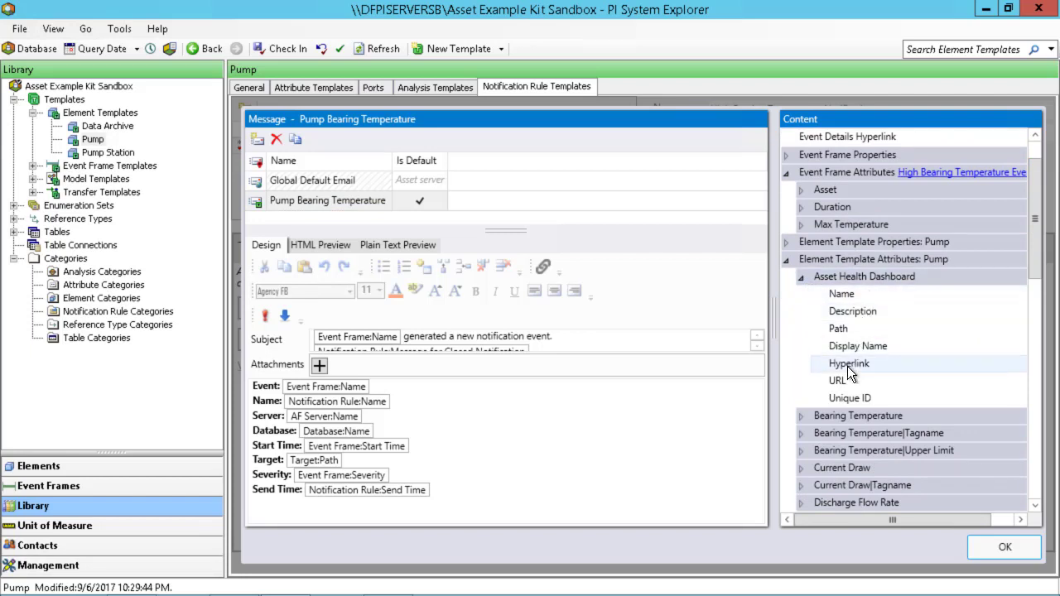
pyautogui.moveTo(847, 366)
pyautogui.mouseDown()
pyautogui.moveTo(742, 358)
pyautogui.moveTo(284, 525)
pyautogui.moveTo(265, 507)
pyautogui.mouseUp()
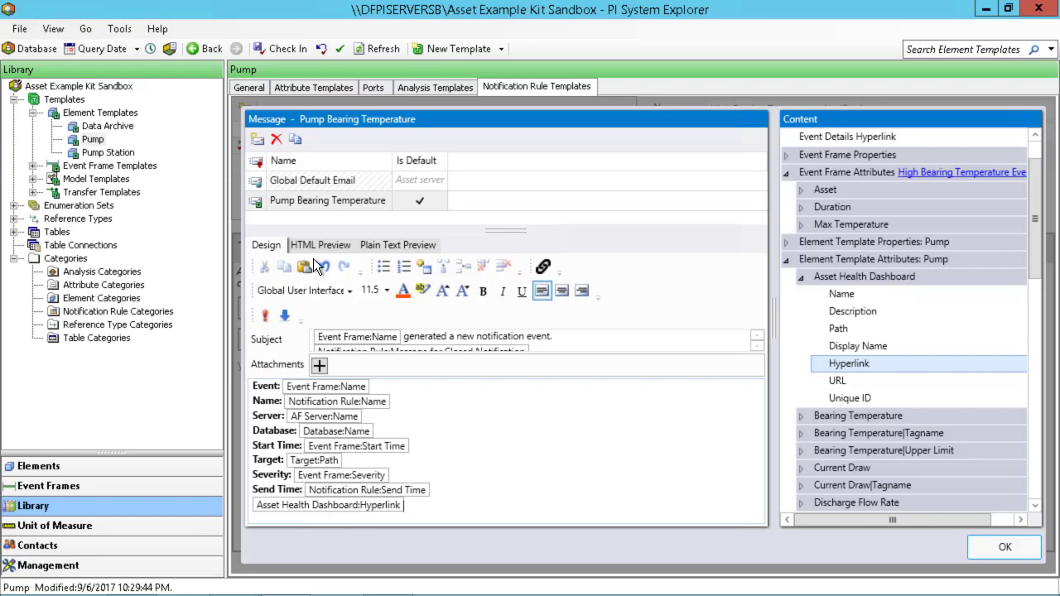
pyautogui.click(338, 245)
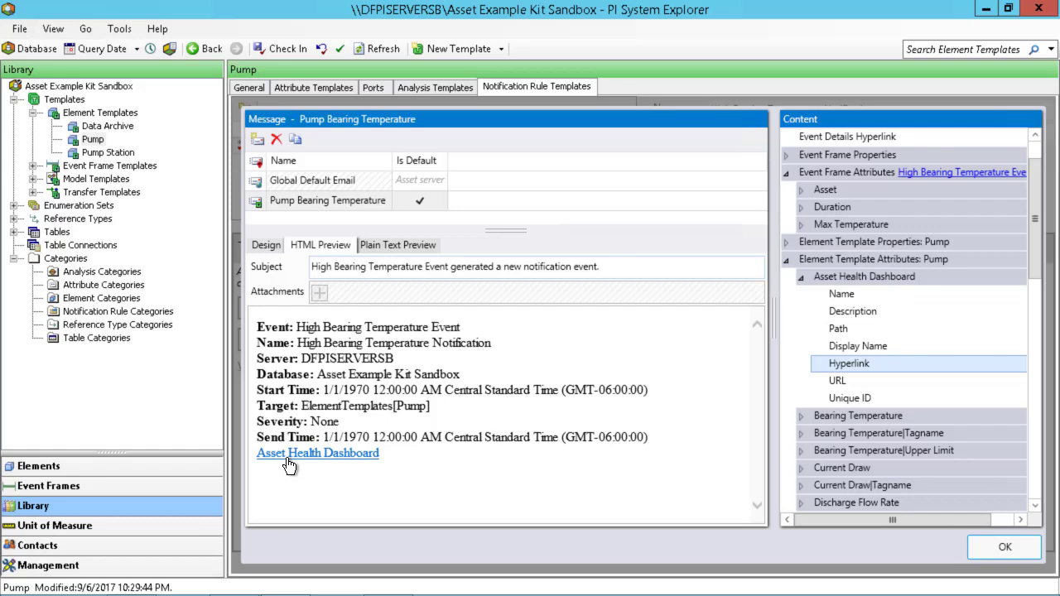
# Accept the new message format and check in the edited notification rule template.
pyautogui.click(1008, 556)
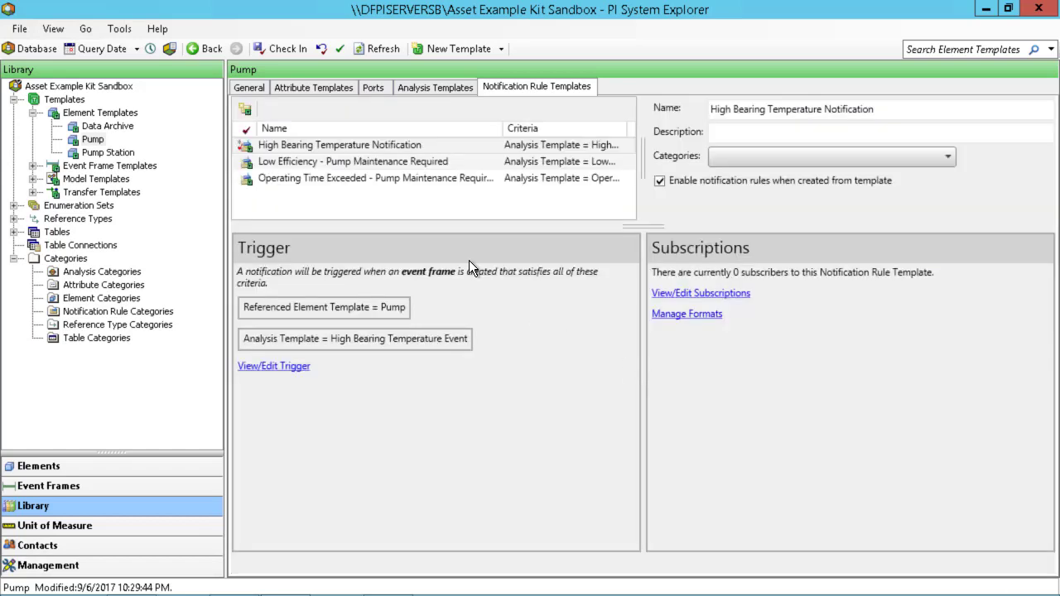
pyautogui.click(271, 47)
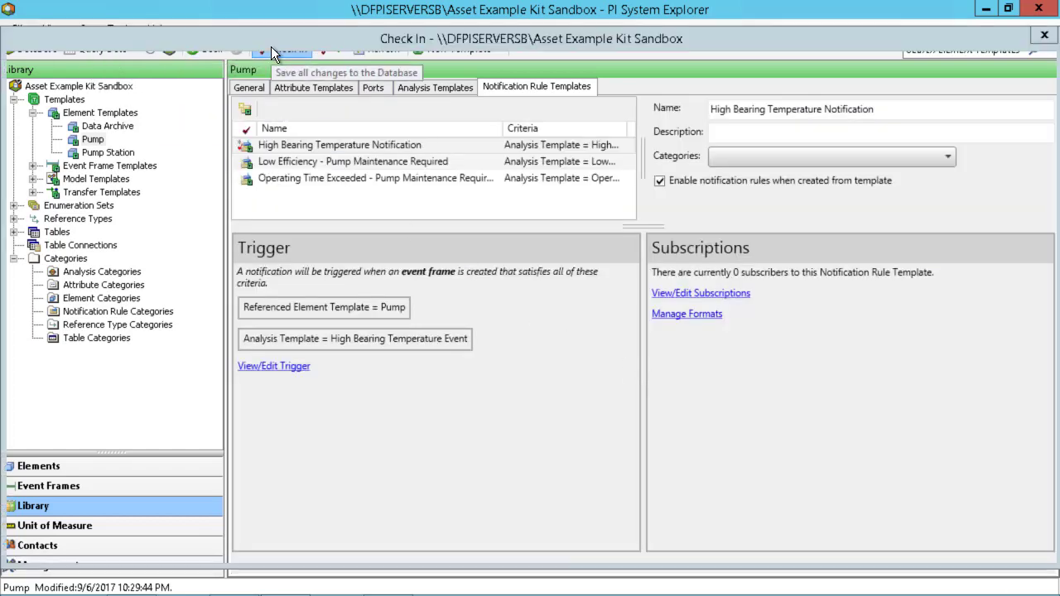
pyautogui.click(929, 543)
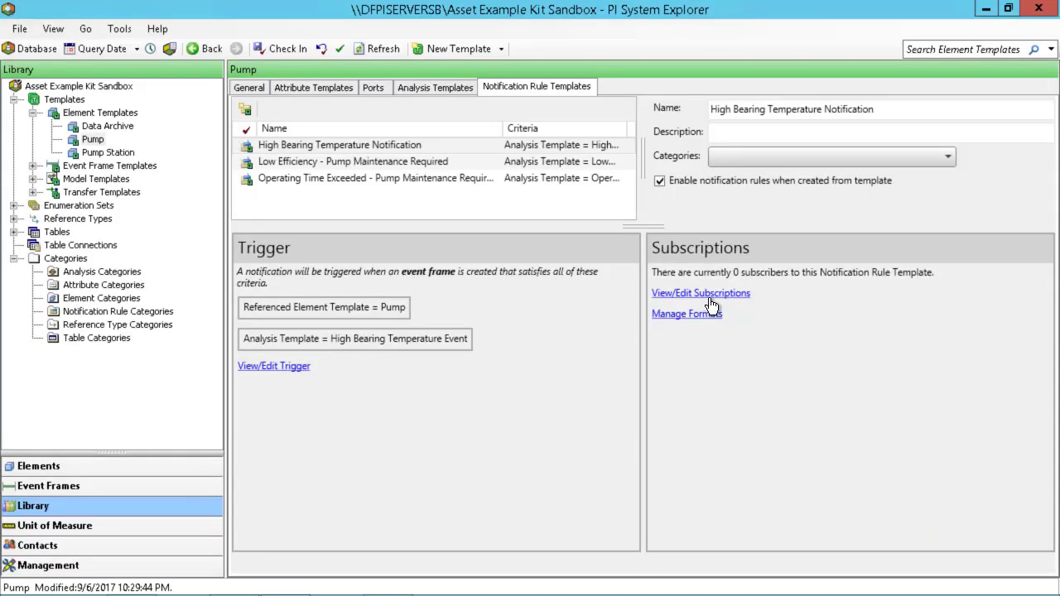
# Look through the available escalation teams, groups and delivery endpoints, and subscribe the Pump Maintenance group to the High Bearing Temperature Notification.
pyautogui.click(684, 294)
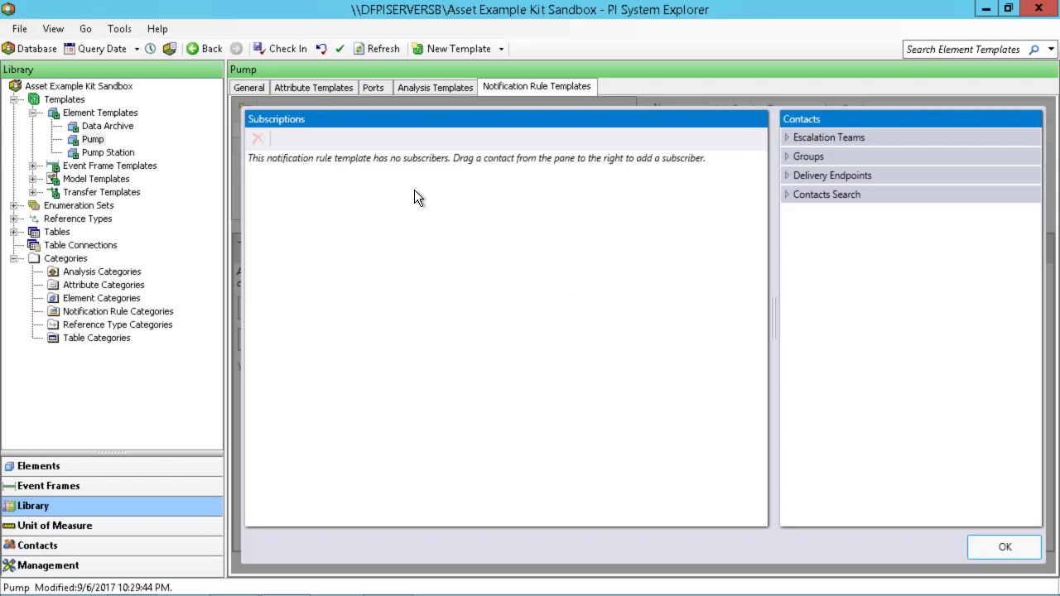
pyautogui.click(786, 157)
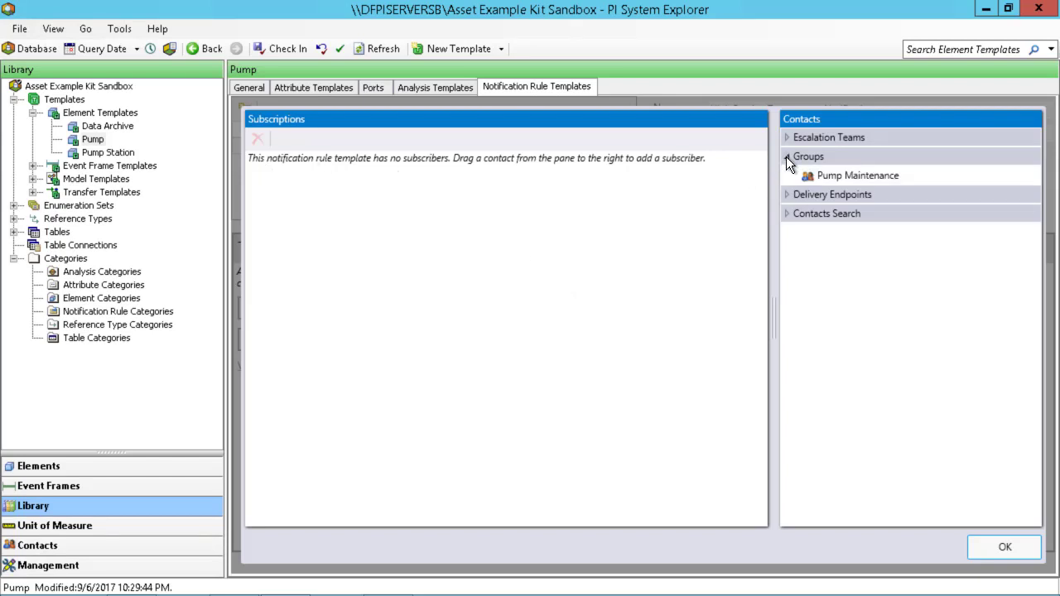
pyautogui.click(841, 176)
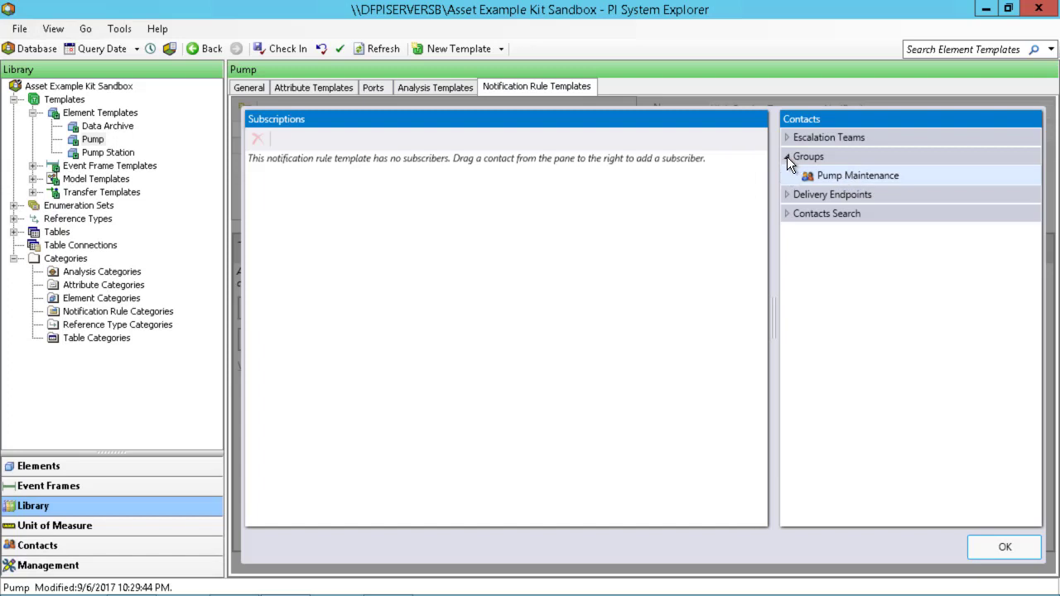
pyautogui.click(791, 139)
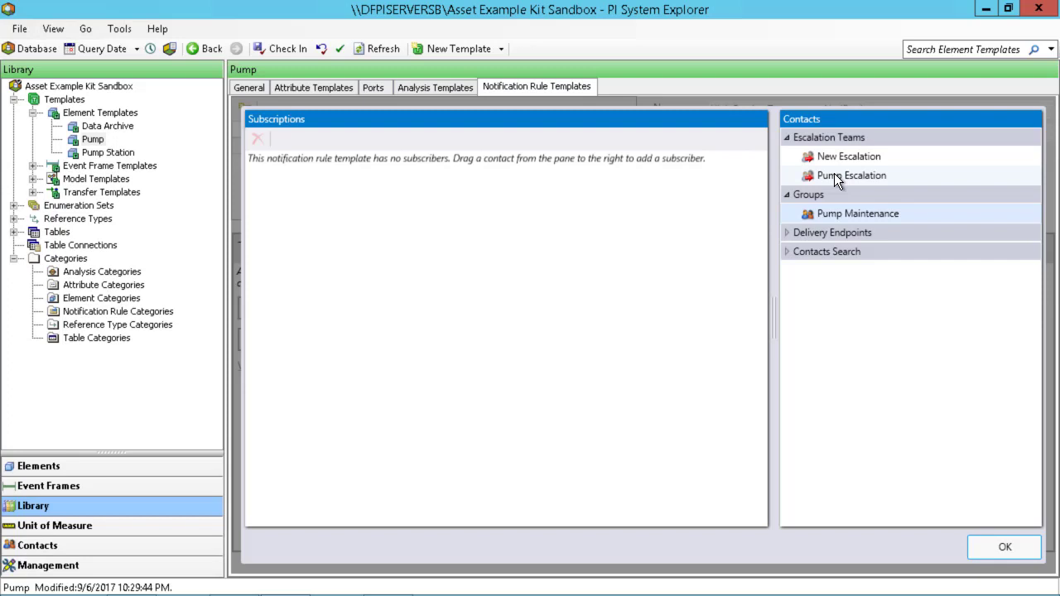
pyautogui.click(790, 234)
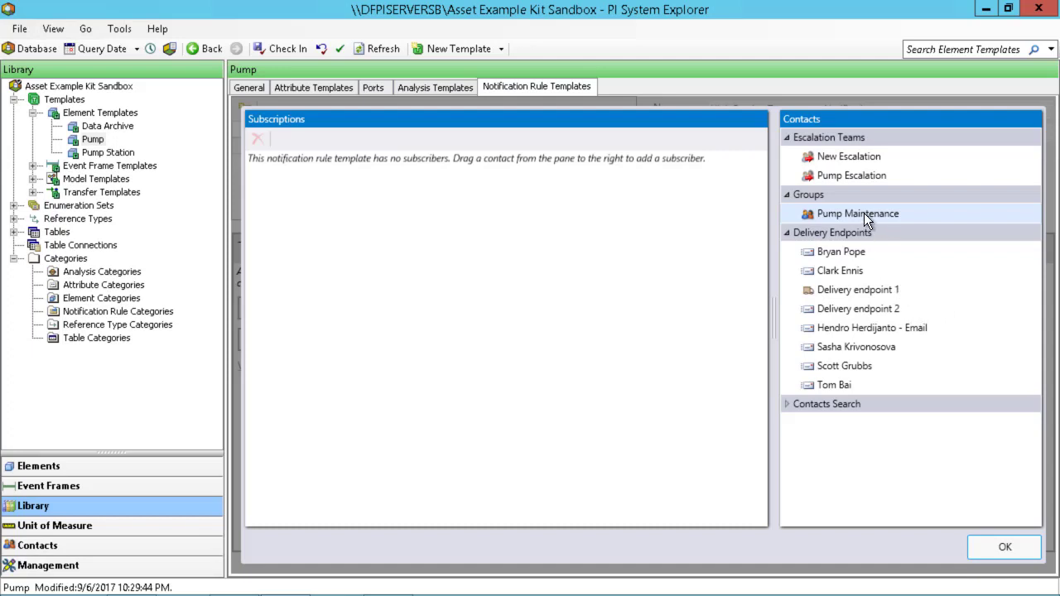
pyautogui.moveTo(885, 215); pyautogui.dragTo(311, 179)
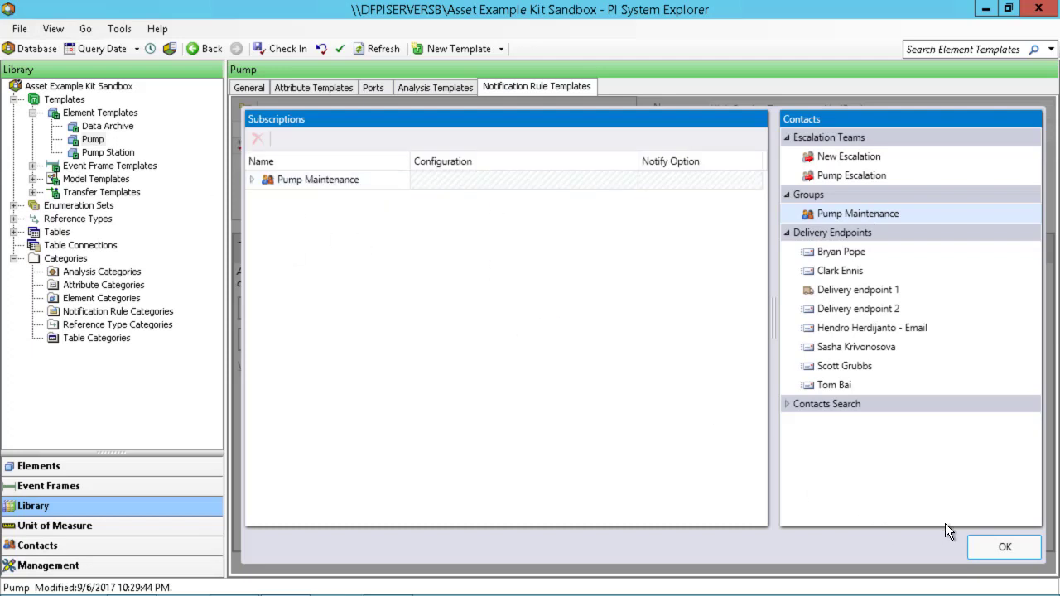
# Accept the subscription and check in the High Bearing Temperature Notification rule template.
pyautogui.click(1002, 548)
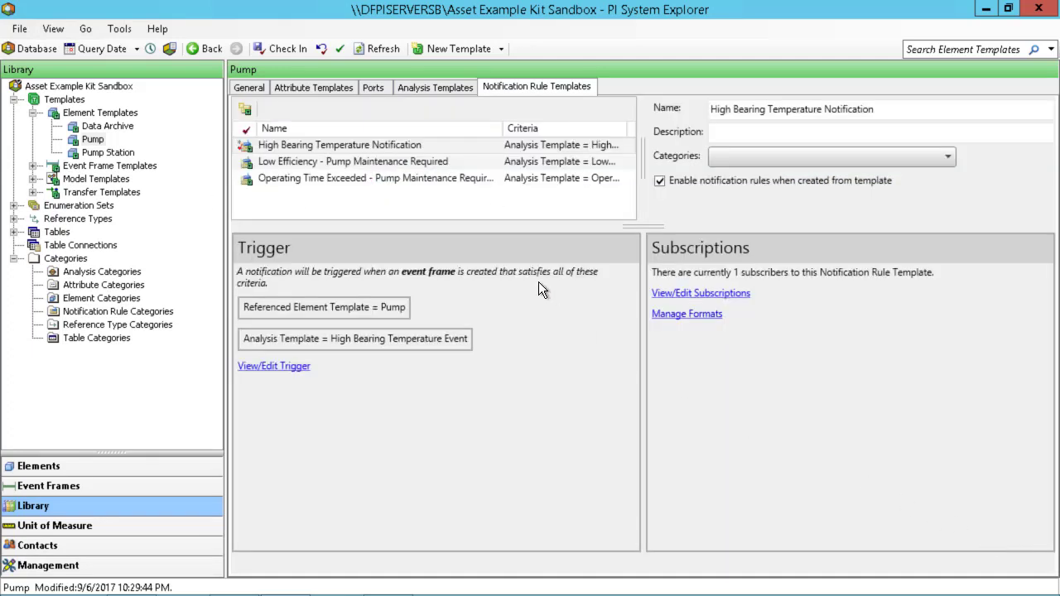
pyautogui.click(282, 49)
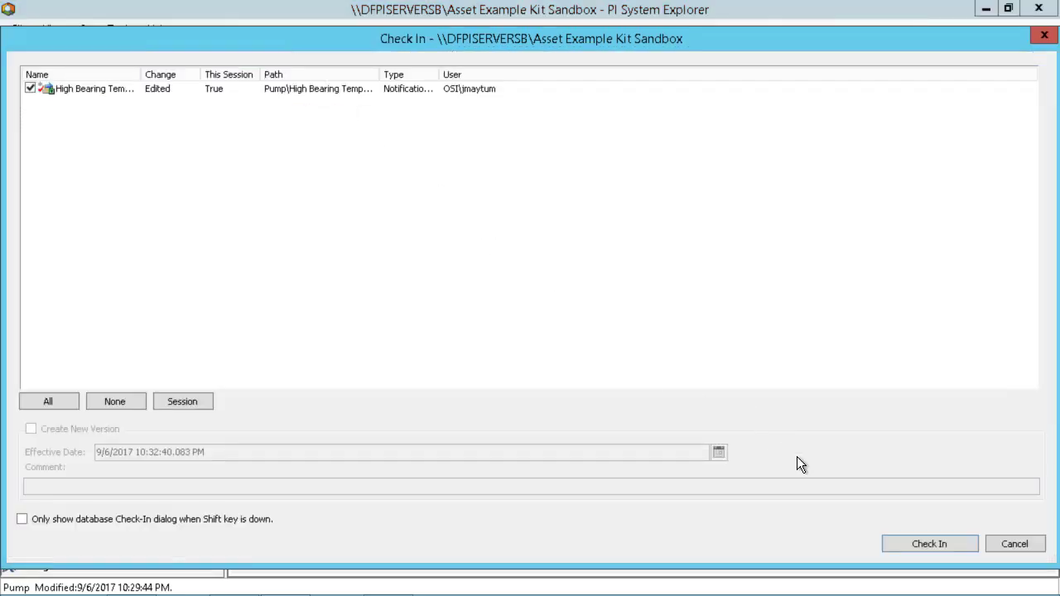
pyautogui.click(915, 543)
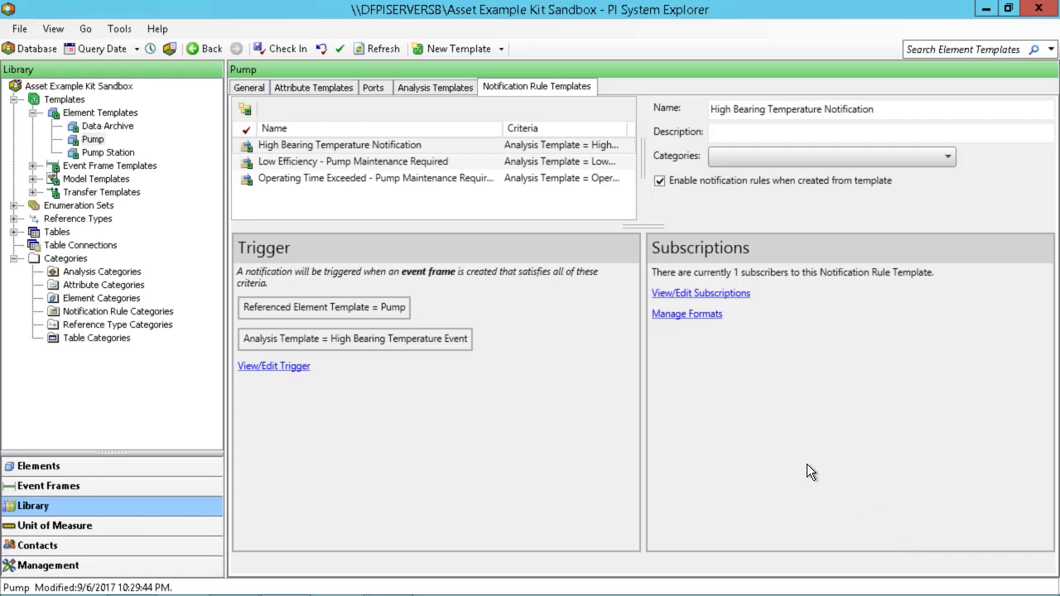